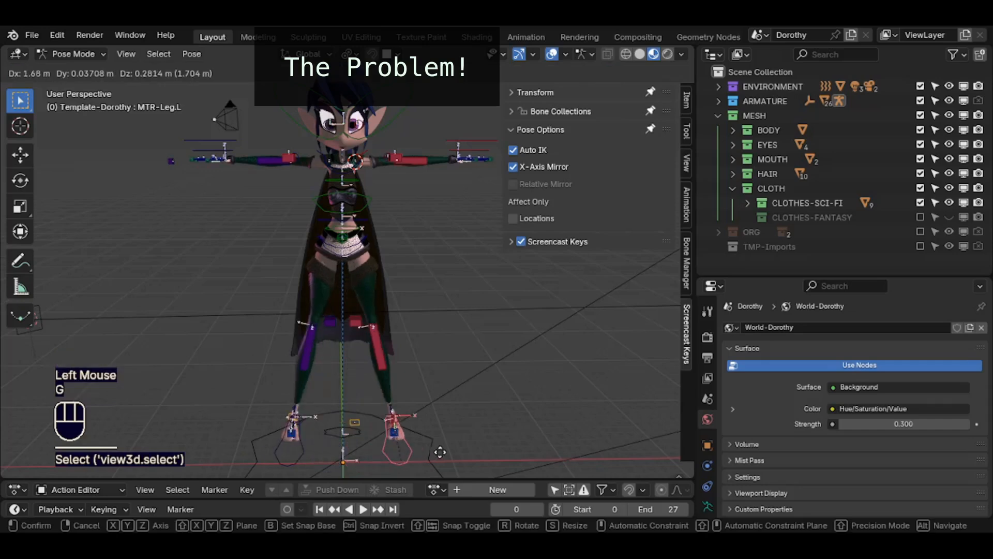
Spread the mirrored leg controls outward and rotate them around their local Y axis.
{"action": "left_click", "coordinate": [515, 429]}
{"action": "key", "text": "r"}
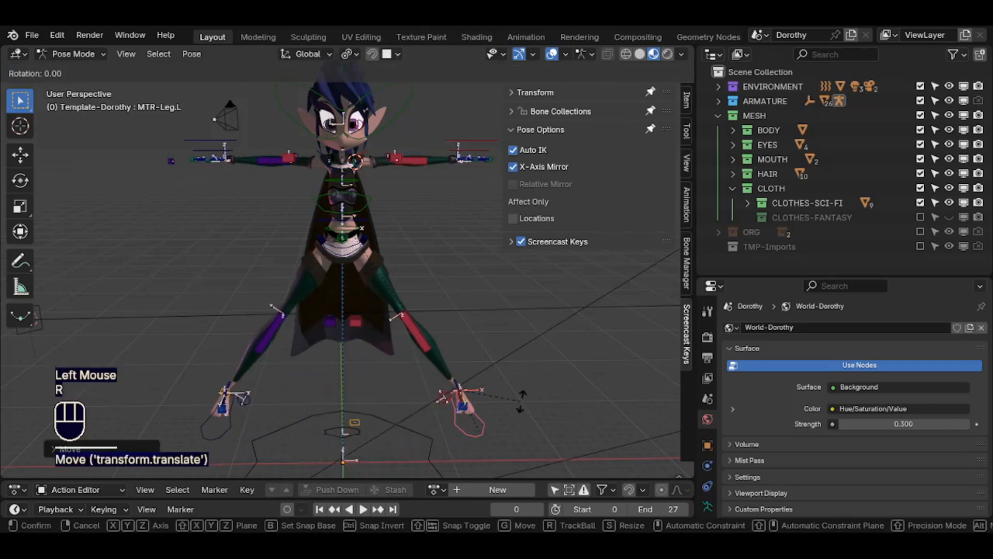
{"action": "key", "text": "y"}
{"action": "key", "text": "y"}
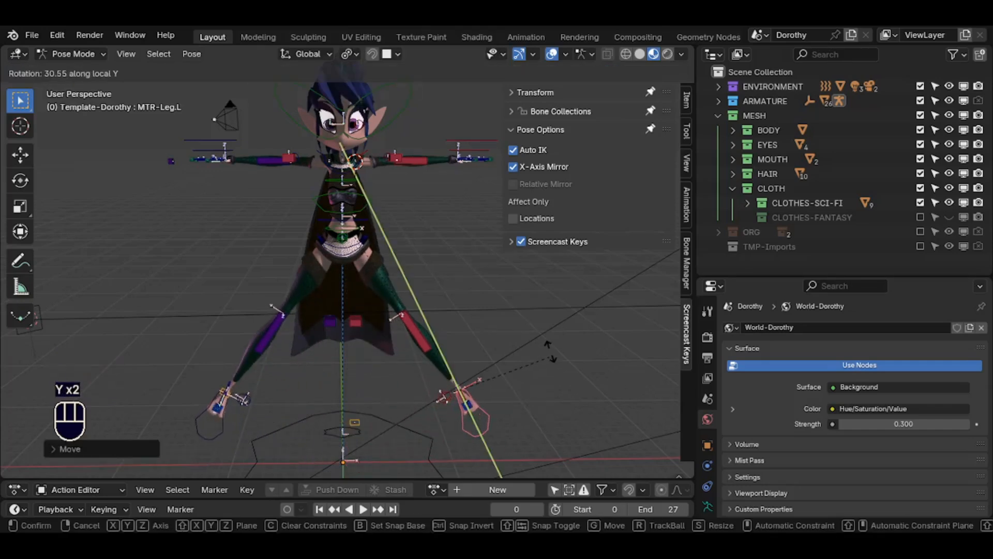
{"action": "left_click", "coordinate": [559, 334]}
Raise the mirrored arm controls about 3 m so both arms point diagonally upward.
{"action": "left_click", "coordinate": [464, 149]}
{"action": "middle_click_drag", "start_coordinate": [462, 163], "coordinate": [461, 190], "text": "shift"}
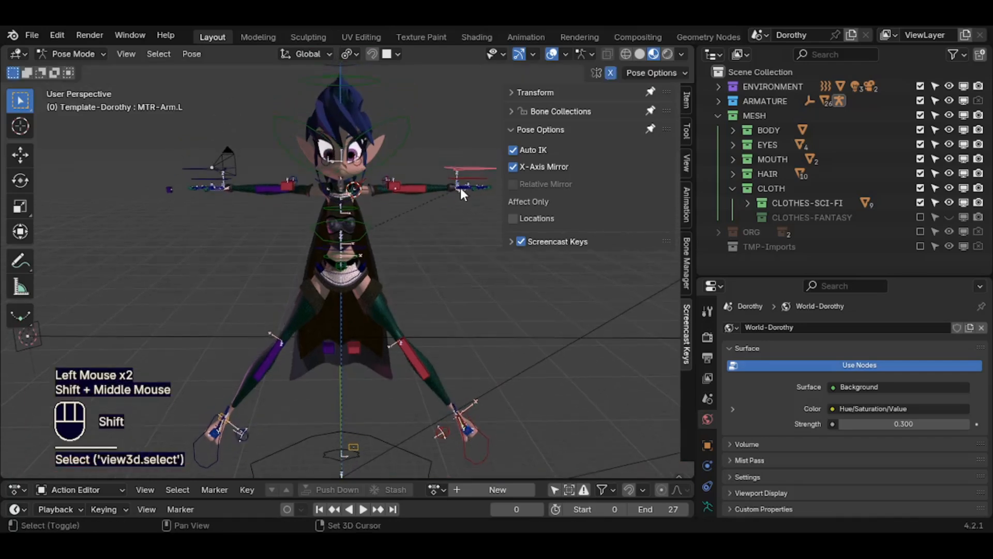
{"action": "key", "text": "g"}
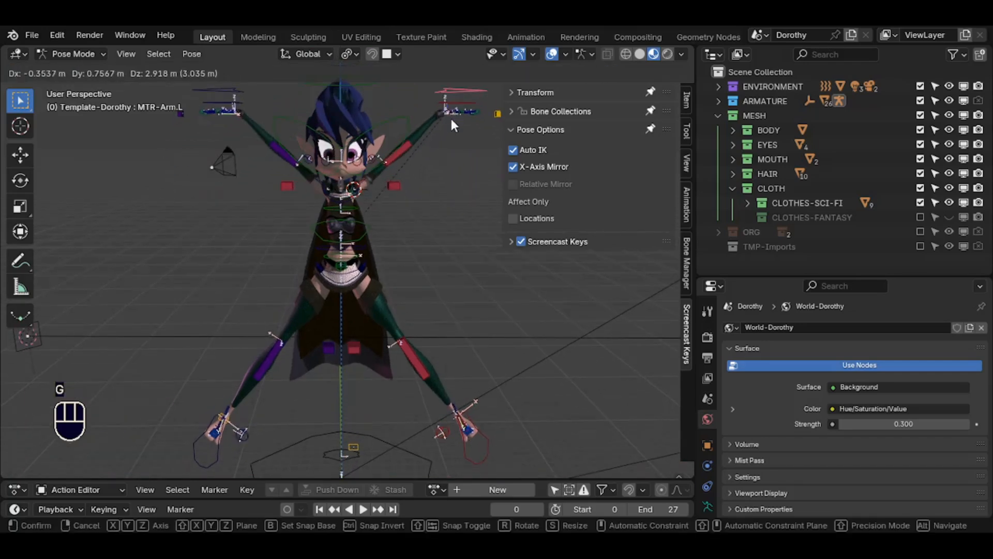
{"action": "left_click", "coordinate": [452, 111]}
{"action": "middle_click_drag", "start_coordinate": [453, 112], "coordinate": [440, 143], "text": "shift"}
{"action": "key", "text": "r"}
{"action": "key", "text": "r"}
{"action": "key", "text": "x"}
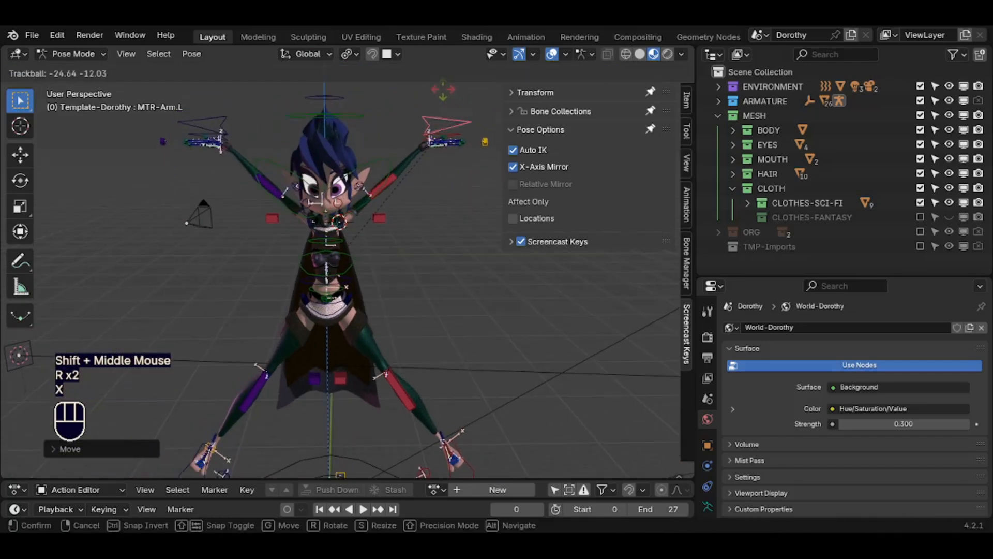
{"action": "left_click", "coordinate": [455, 99]}
{"action": "key", "text": "alt+r"}
Rotate the raised arm controls about 48° around their local X axis and hide the viewport sidebar.
{"action": "key", "text": "r"}
{"action": "key", "text": "x"}
{"action": "key", "text": "x"}
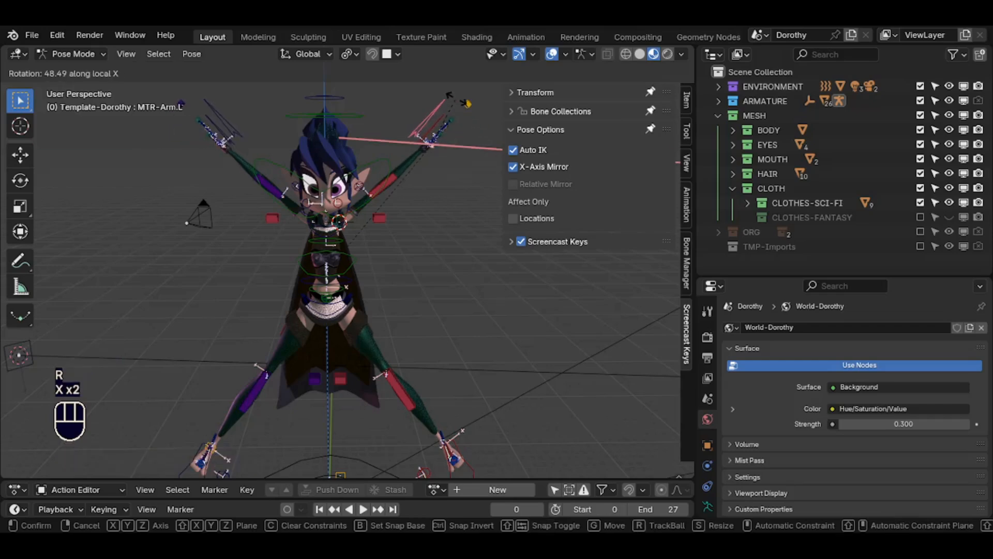
{"action": "left_click", "coordinate": [457, 98]}
{"action": "key", "text": "n"}
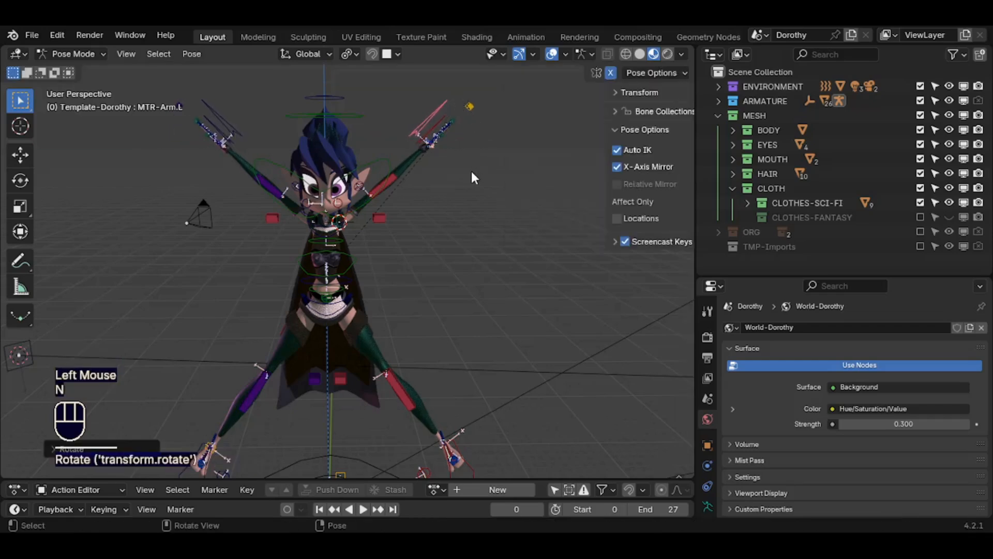
Select the leggings mesh in Object Mode and expand the CLOTHES-SCI-FI collection in the scene hierarchy.
{"action": "middle_click_drag", "start_coordinate": [471, 174], "coordinate": [421, 287], "text": "shift"}
{"action": "key", "text": "ctrl+Tab"}
{"action": "left_click", "coordinate": [380, 329]}
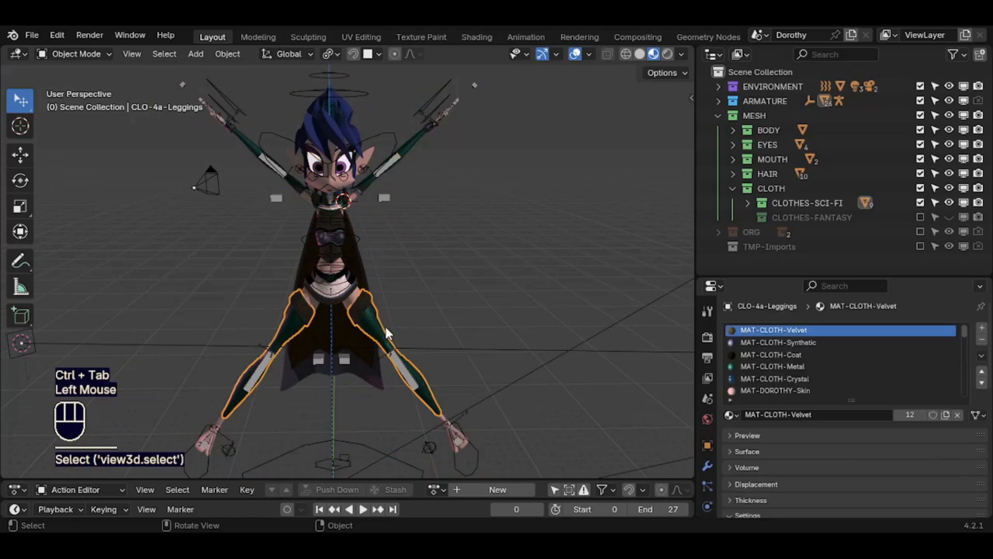
{"action": "left_click", "coordinate": [746, 202]}
{"action": "scroll", "coordinate": [858, 227], "scroll_direction": "down", "scroll_amount": 5}
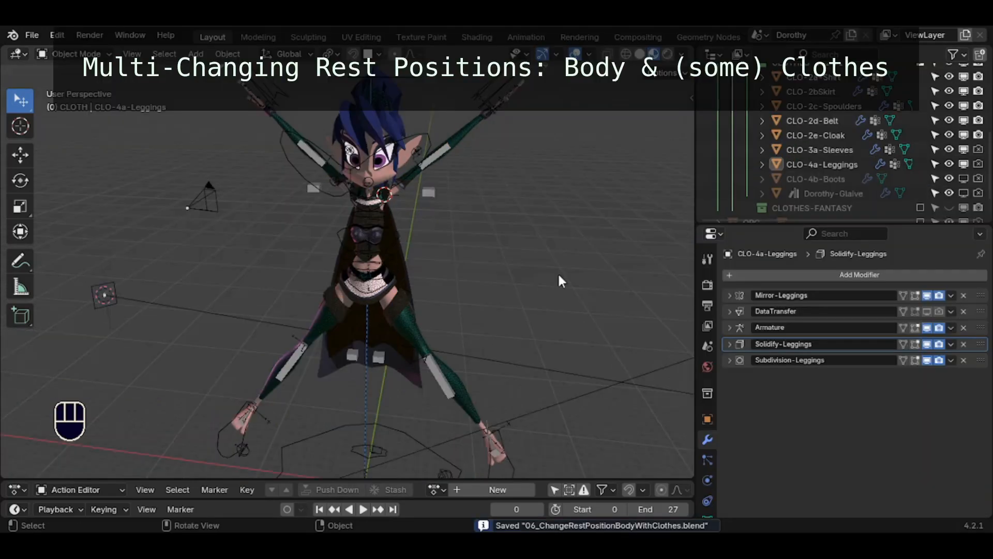
Select CLO-4a-Leggings, CLO-3a-Sleeves, CLO-2bSkirt and CLO-2d-Belt together.
{"action": "left_click", "coordinate": [834, 164]}
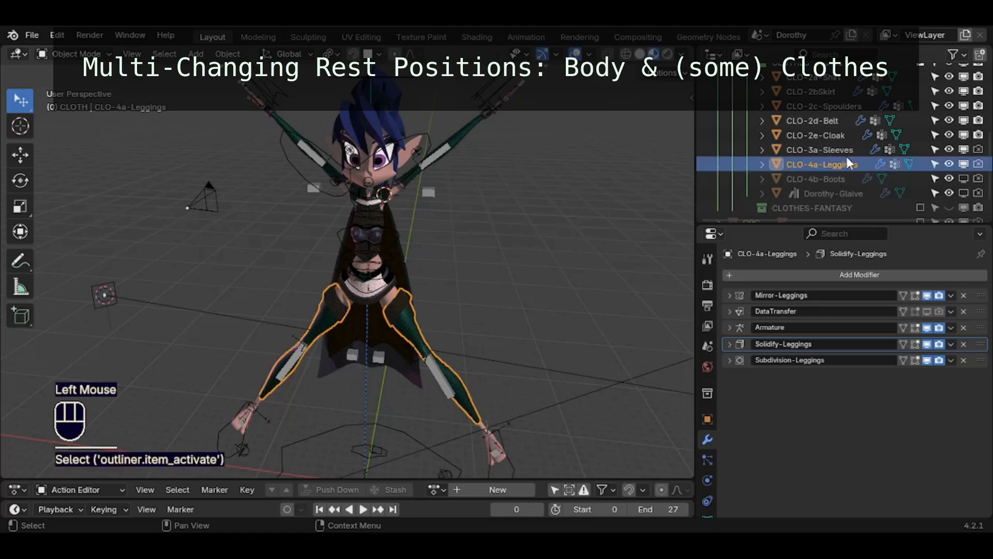
{"action": "left_click", "coordinate": [847, 149], "text": "ctrl"}
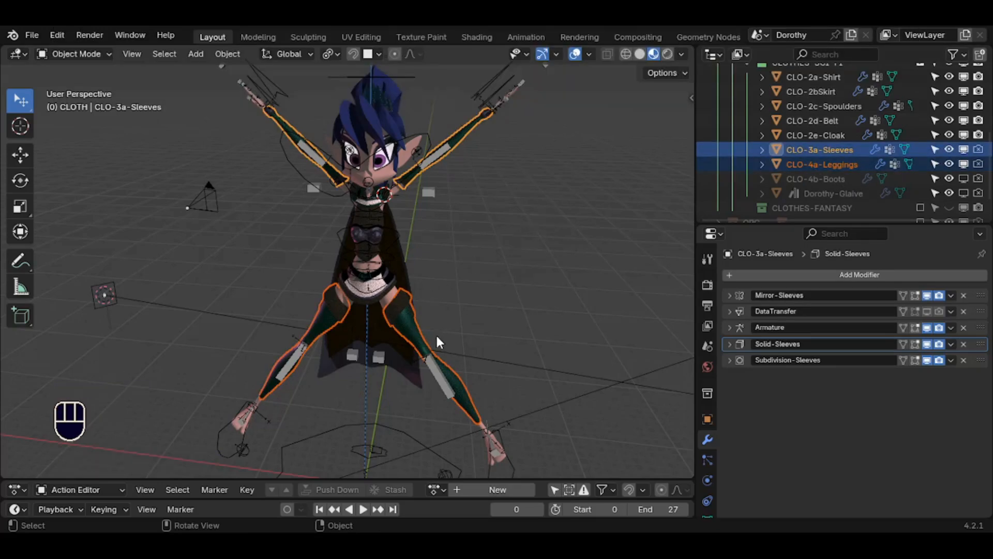
{"action": "middle_click_drag", "start_coordinate": [470, 305], "coordinate": [458, 308], "text": "shift"}
{"action": "scroll", "coordinate": [884, 147], "scroll_direction": "up", "scroll_amount": 2}
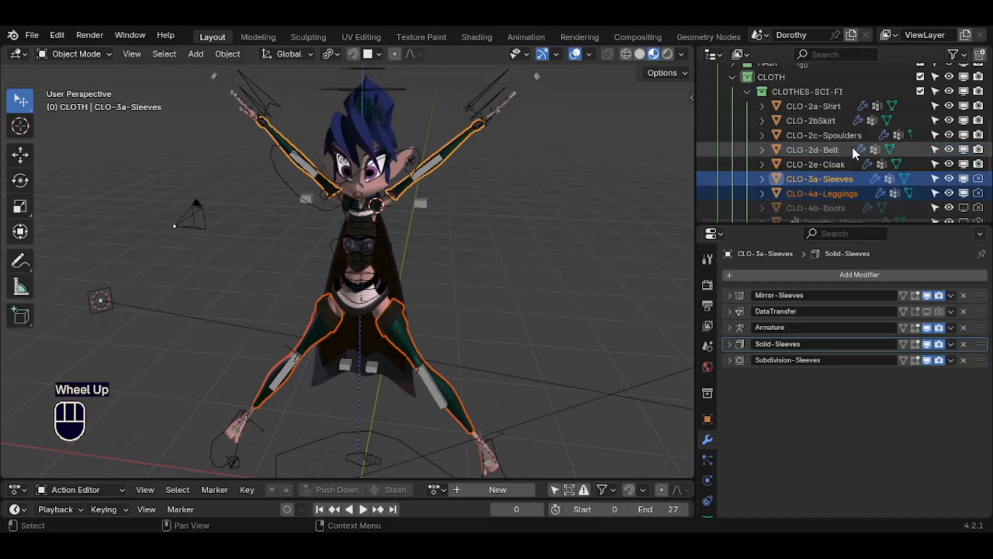
{"action": "left_click", "coordinate": [833, 121], "text": "ctrl"}
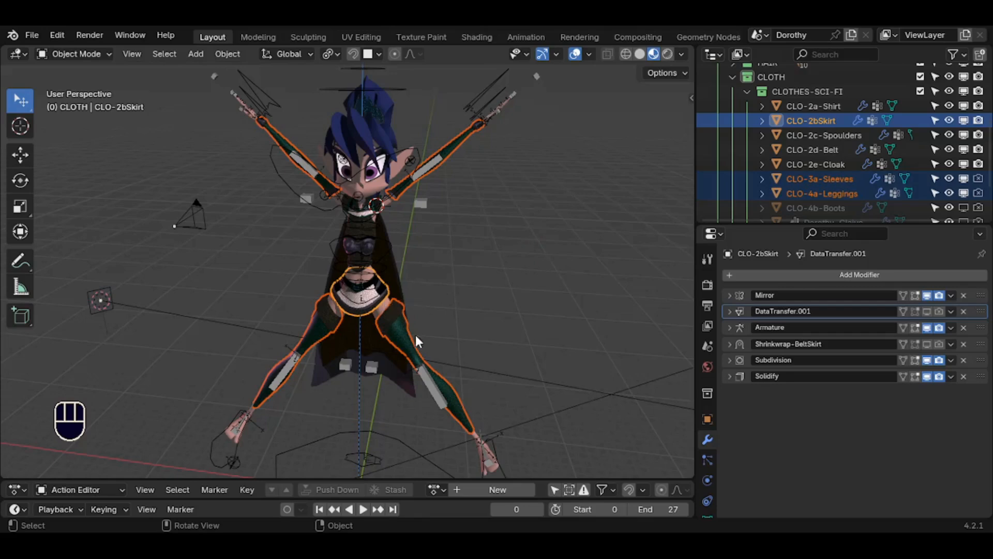
{"action": "left_click", "coordinate": [825, 147], "text": "ctrl"}
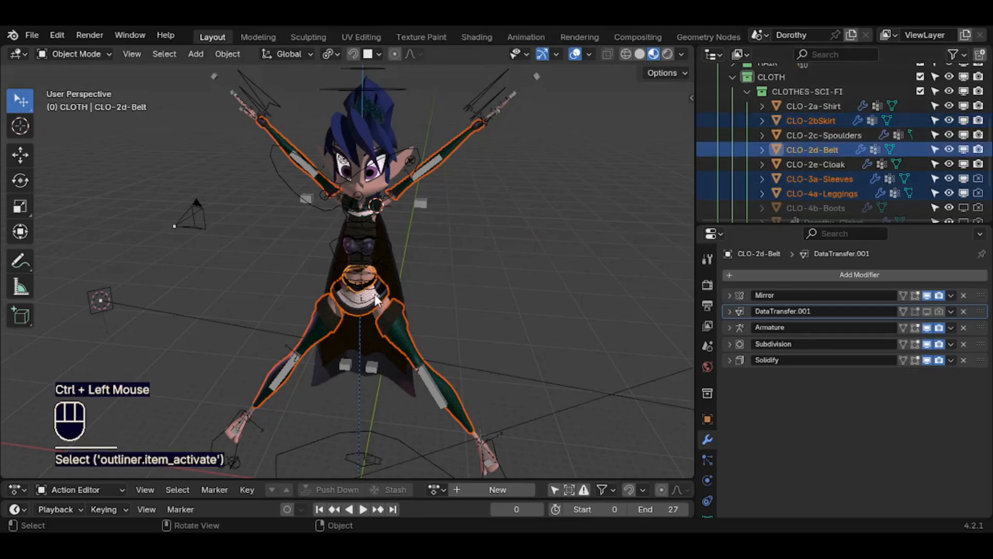
{"action": "scroll", "coordinate": [394, 306], "scroll_direction": "up", "scroll_amount": 2}
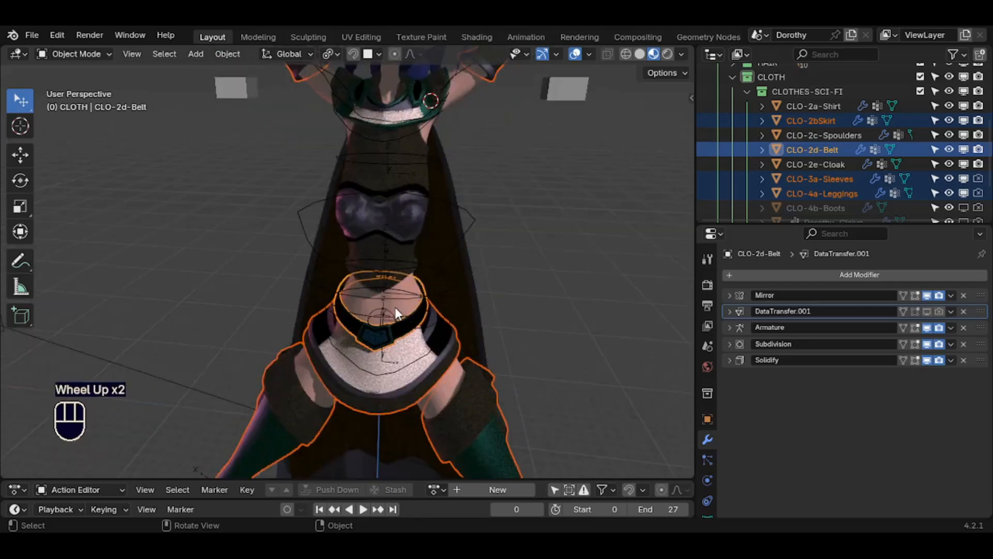
{"action": "scroll", "coordinate": [444, 316], "scroll_direction": "down", "scroll_amount": 2}
Select all objects of the HAIR collection and those of the EYES collection to examine which meshes they contain.
{"action": "scroll", "coordinate": [800, 156], "scroll_direction": "up", "scroll_amount": 4}
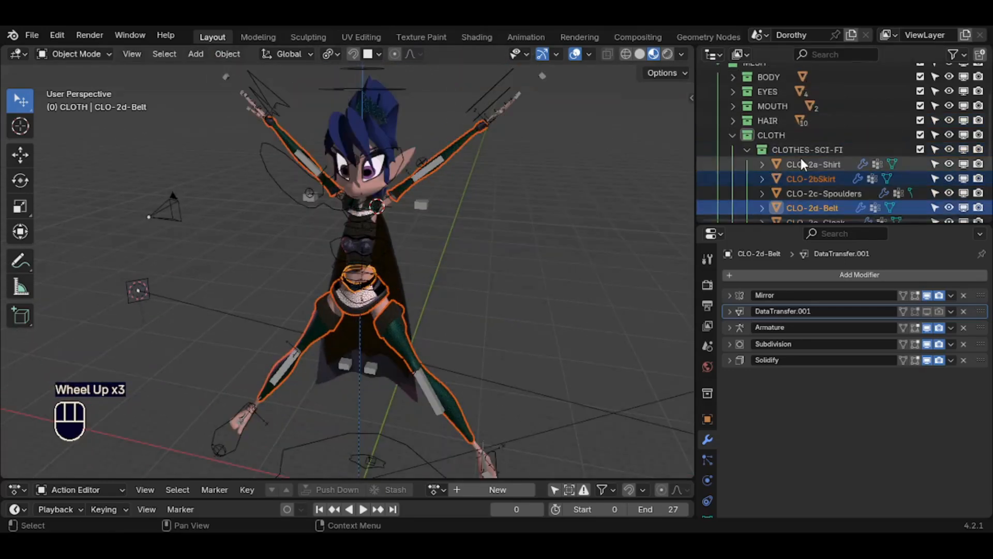
{"action": "right_click", "coordinate": [760, 148]}
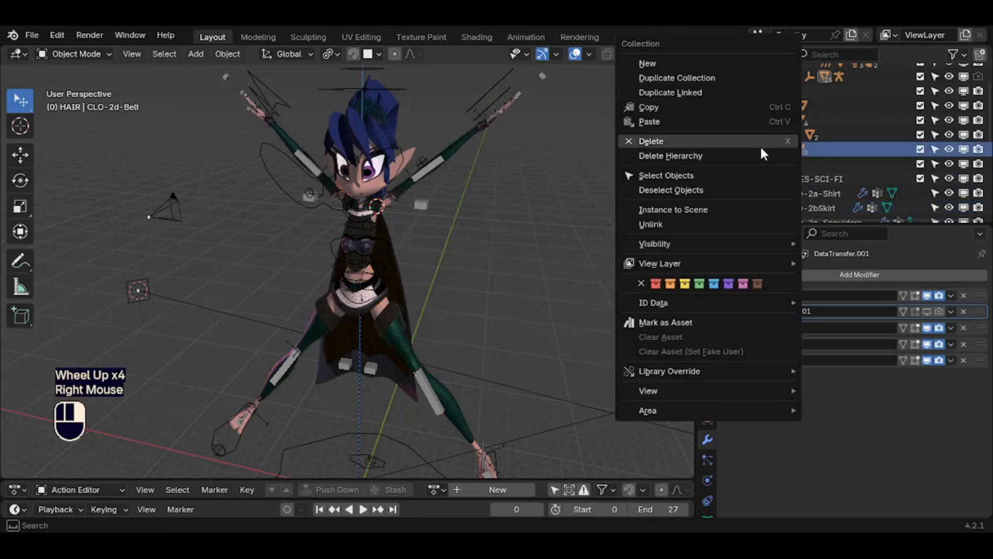
{"action": "left_click", "coordinate": [708, 175]}
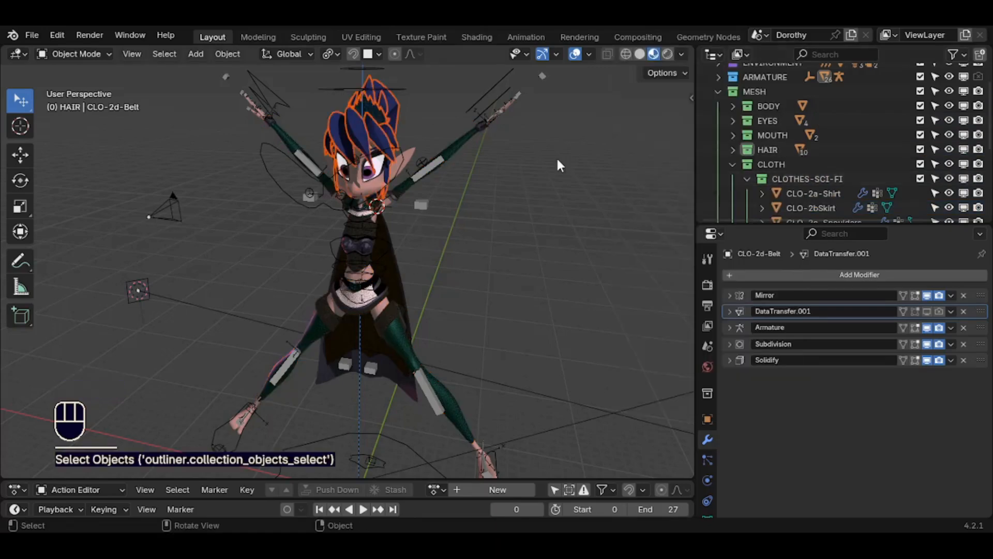
{"action": "right_click", "coordinate": [771, 120]}
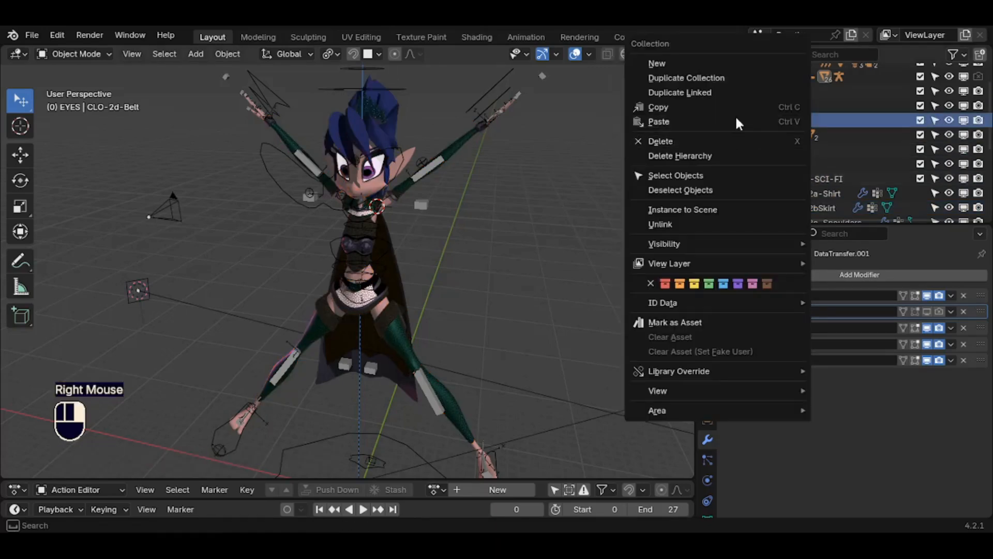
{"action": "left_click", "coordinate": [721, 174]}
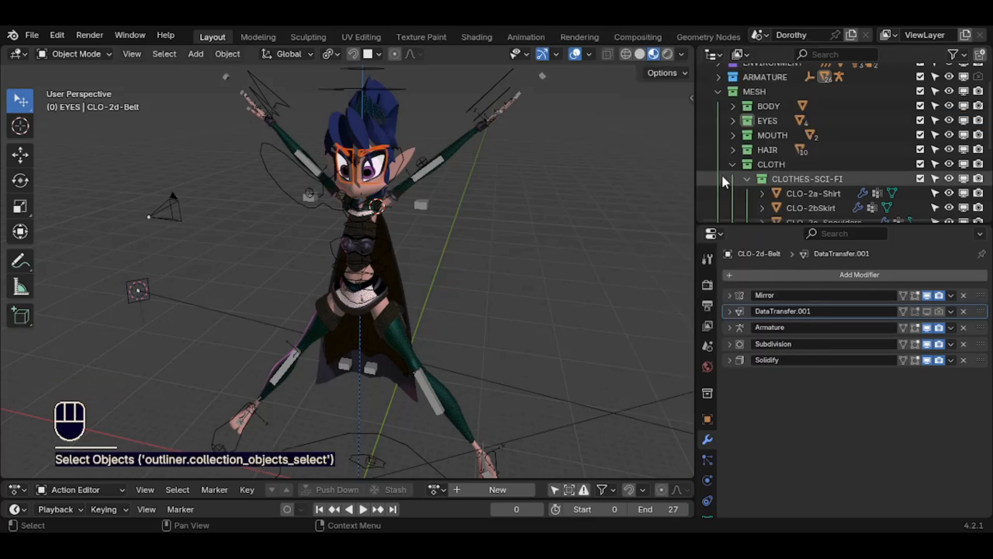
Add Template-Dorothy-Body as the active object to the clothing selection.
{"action": "middle_click_drag", "start_coordinate": [402, 193], "coordinate": [387, 182], "text": "shift"}
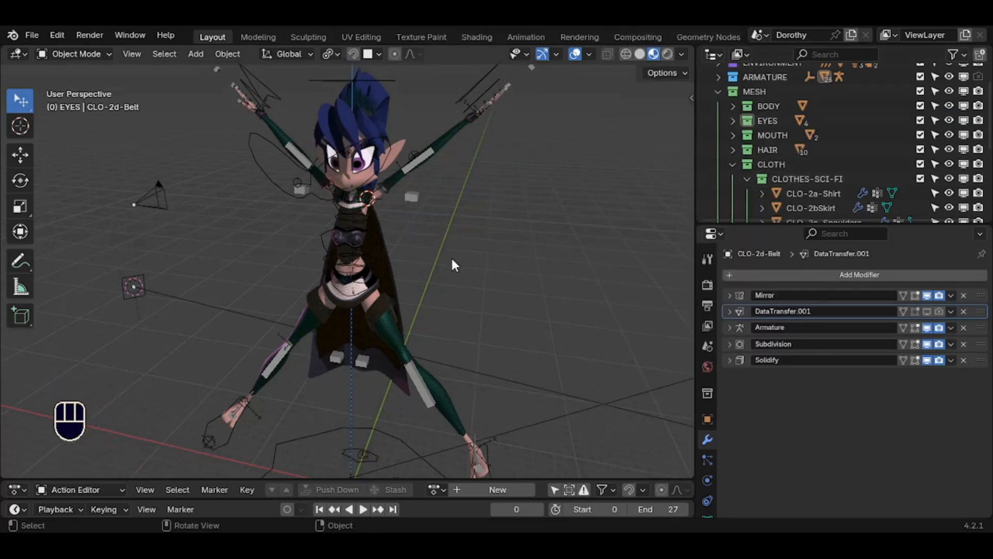
{"action": "scroll", "coordinate": [843, 142], "scroll_direction": "down", "scroll_amount": 5}
{"action": "middle_click_drag", "start_coordinate": [478, 231], "coordinate": [490, 220]}
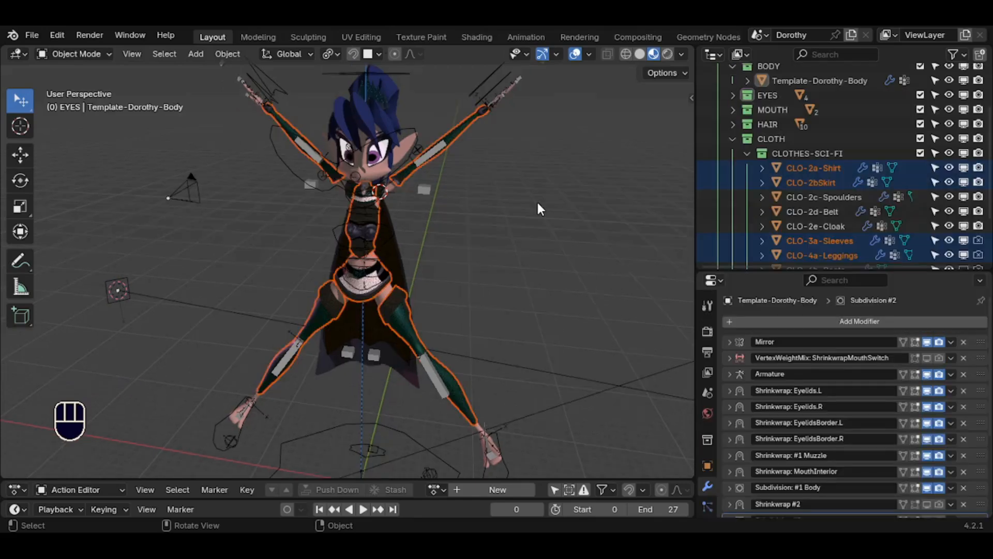
{"action": "left_click", "coordinate": [803, 81], "text": "ctrl"}
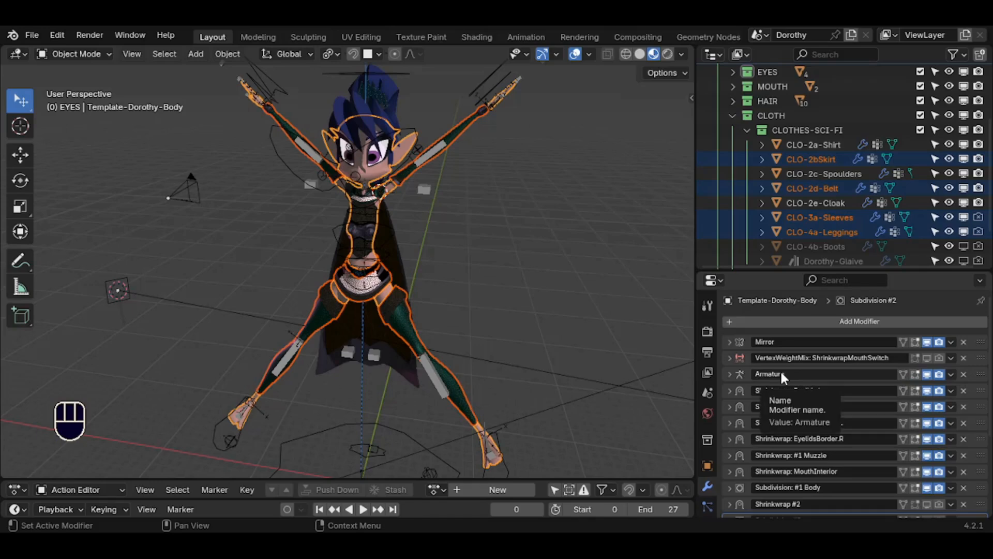
Duplicate the Armature modifier on the body and all selected clothes at once.
{"action": "left_click", "coordinate": [951, 374]}
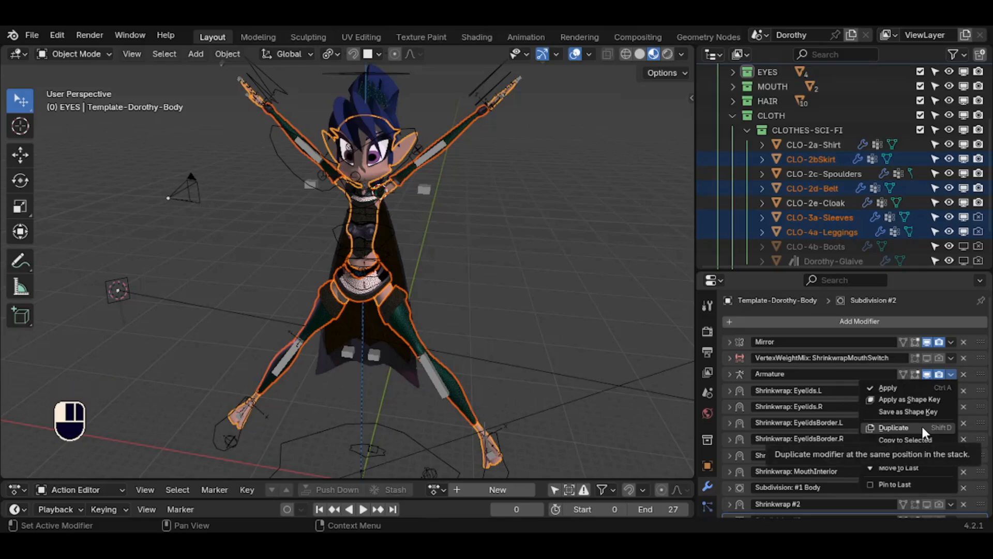
{"action": "left_click", "coordinate": [922, 427]}
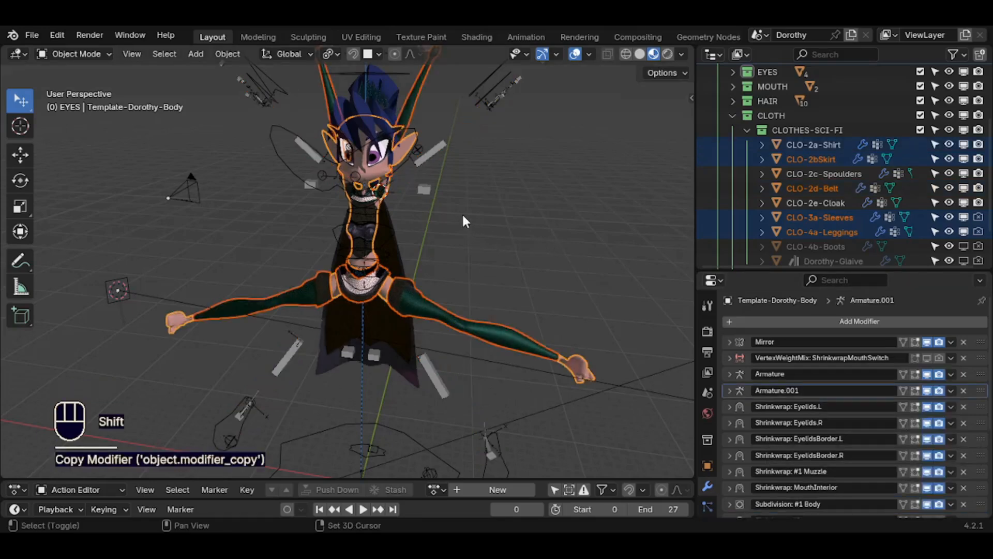
{"action": "mouse_move", "coordinate": [464, 219]}
{"action": "middle_mouse_down", "text": "shift"}
{"action": "mouse_move", "coordinate": [465, 238]}
{"action": "mouse_move", "coordinate": [475, 235]}
{"action": "middle_mouse_up", "text": "shift"}
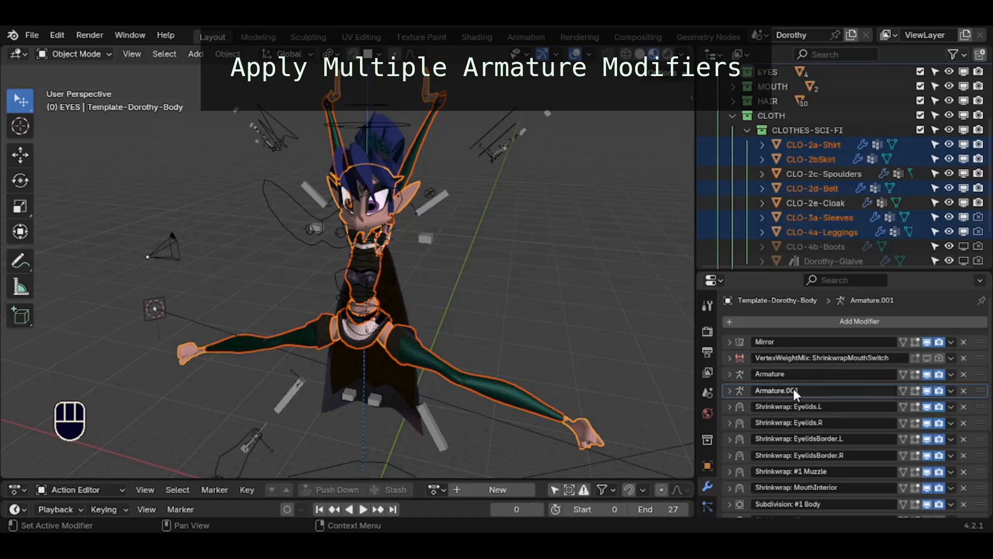
Apply the original Armature modifier on the body and all selected clothes at once, keeping the Armature.001 copy.
{"action": "left_click", "coordinate": [950, 373]}
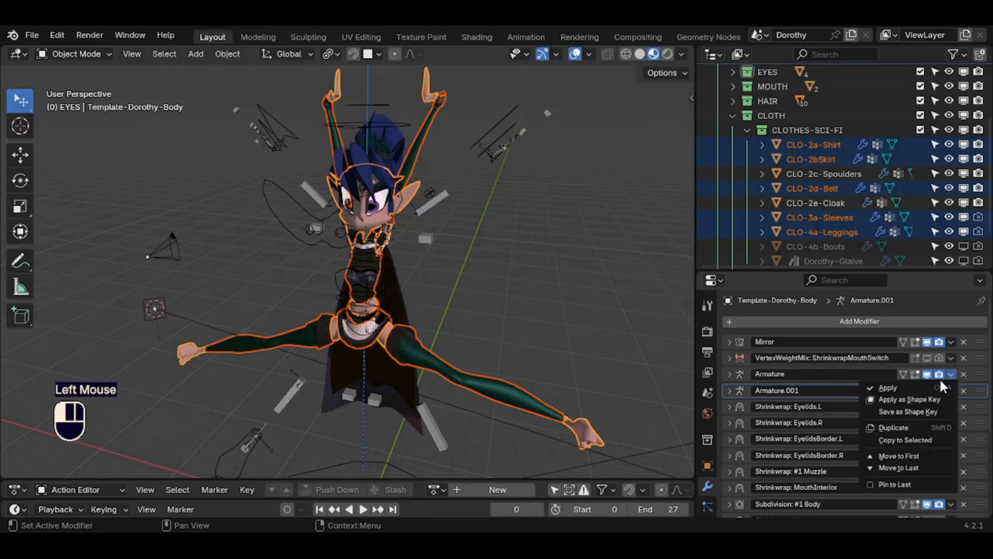
{"action": "left_click", "coordinate": [950, 374]}
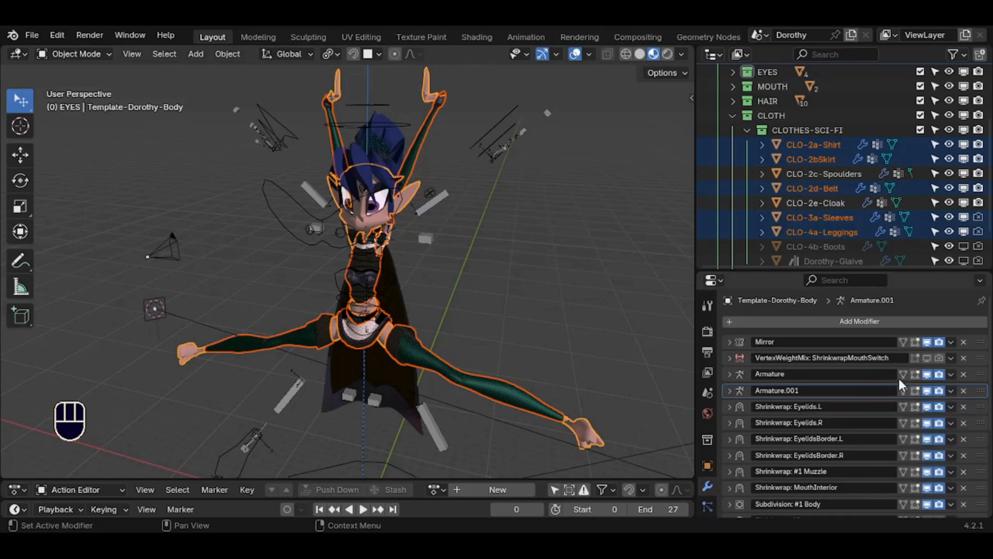
{"action": "left_click", "coordinate": [951, 373]}
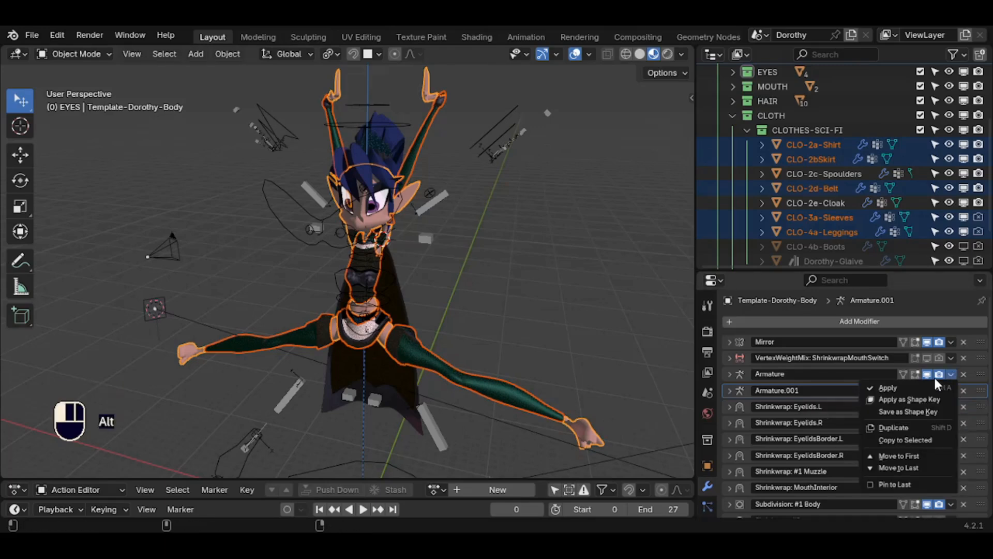
{"action": "left_click", "coordinate": [905, 386], "text": "alt"}
Check the modifier stacks of the leggings, sleeves, belt, skirt and body for the remaining Armature modifier.
{"action": "left_click", "coordinate": [804, 233]}
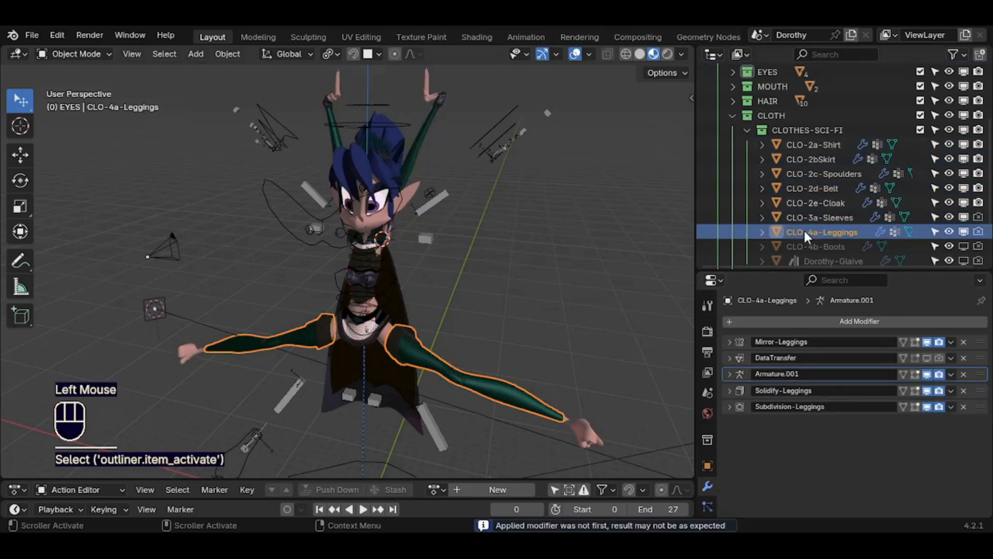
{"action": "left_click", "coordinate": [815, 218]}
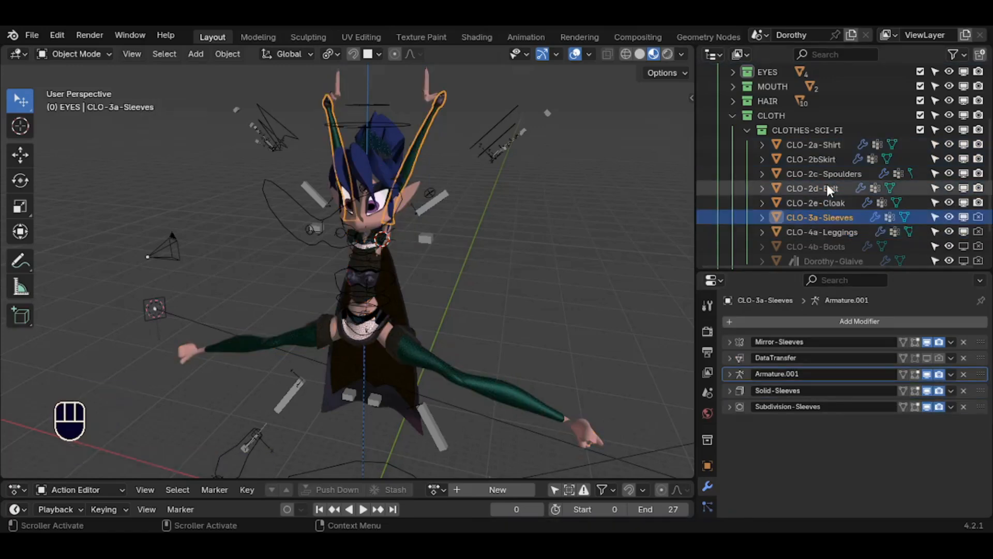
{"action": "left_click", "coordinate": [827, 184]}
{"action": "left_click", "coordinate": [811, 159]}
{"action": "left_click", "coordinate": [595, 424]}
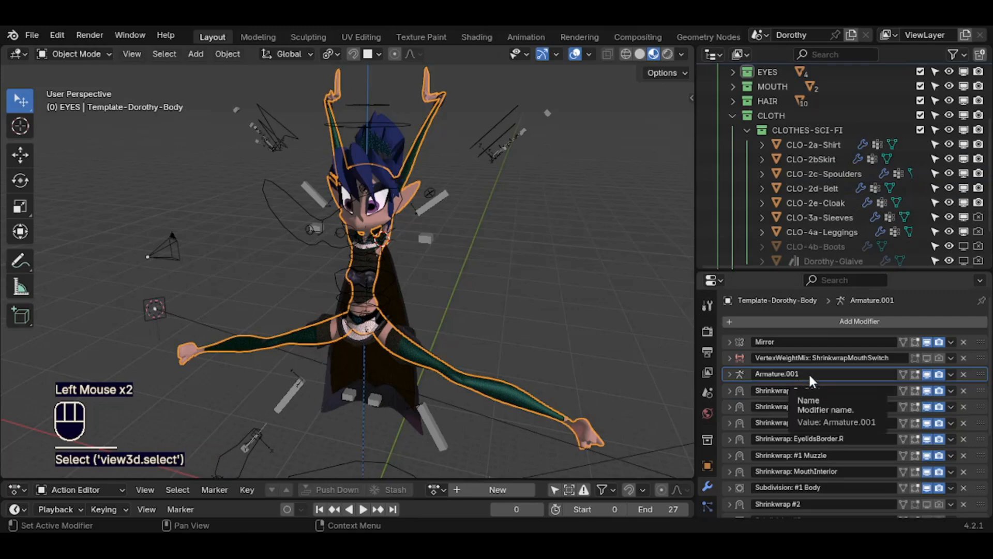
{"action": "left_click", "coordinate": [741, 388]}
{"action": "left_click", "coordinate": [743, 373]}
{"action": "left_click", "coordinate": [743, 387]}
{"action": "left_click", "coordinate": [740, 374]}
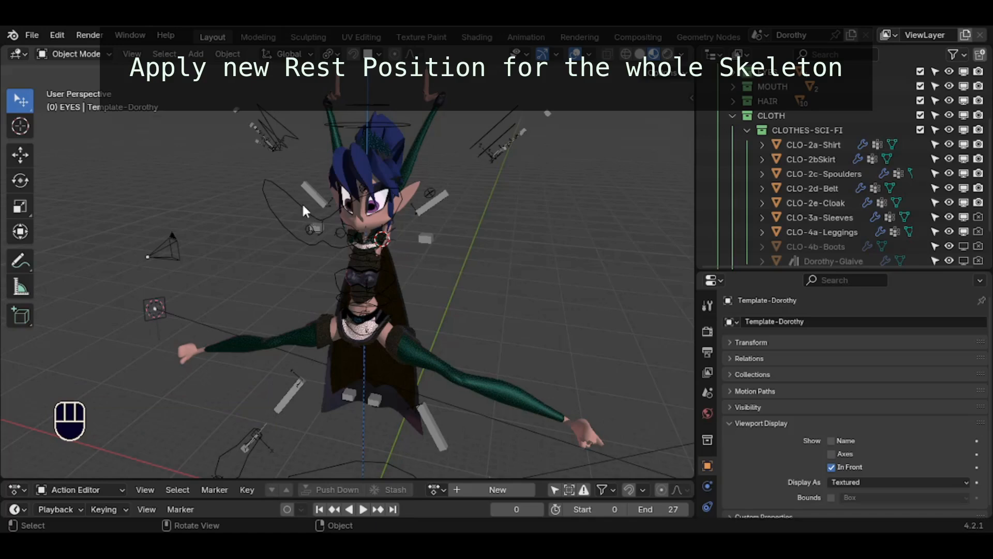
Apply the current pose of the whole Template-Dorothy armature as its new rest pose.
{"action": "left_click", "coordinate": [306, 210]}
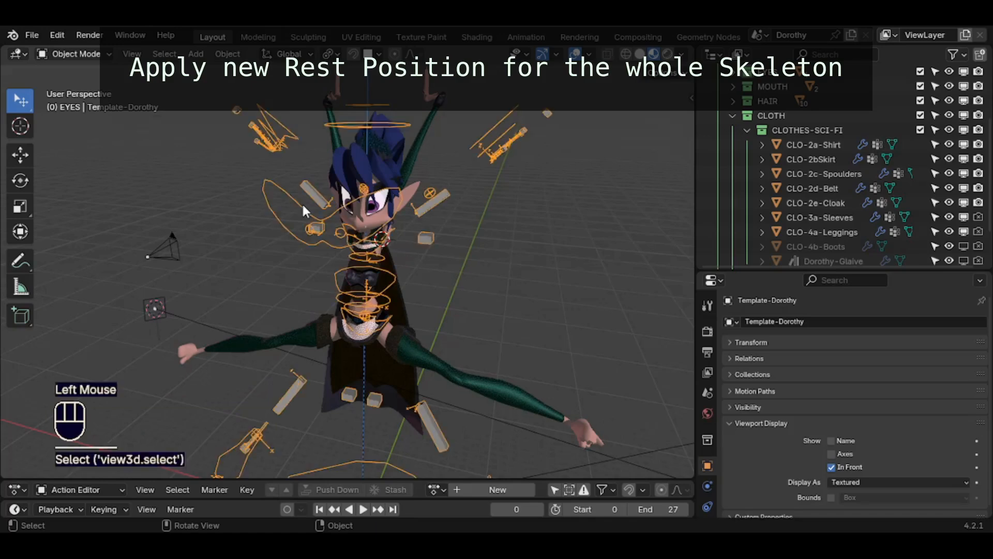
{"action": "key", "text": "ctrl+Tab"}
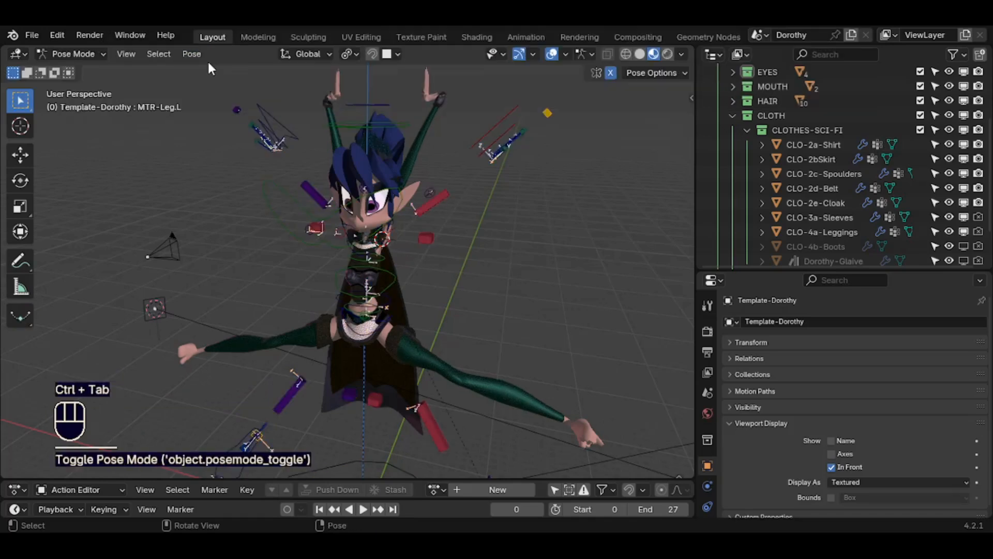
{"action": "left_click", "coordinate": [201, 54]}
{"action": "mouse_move", "coordinate": [211, 103]}
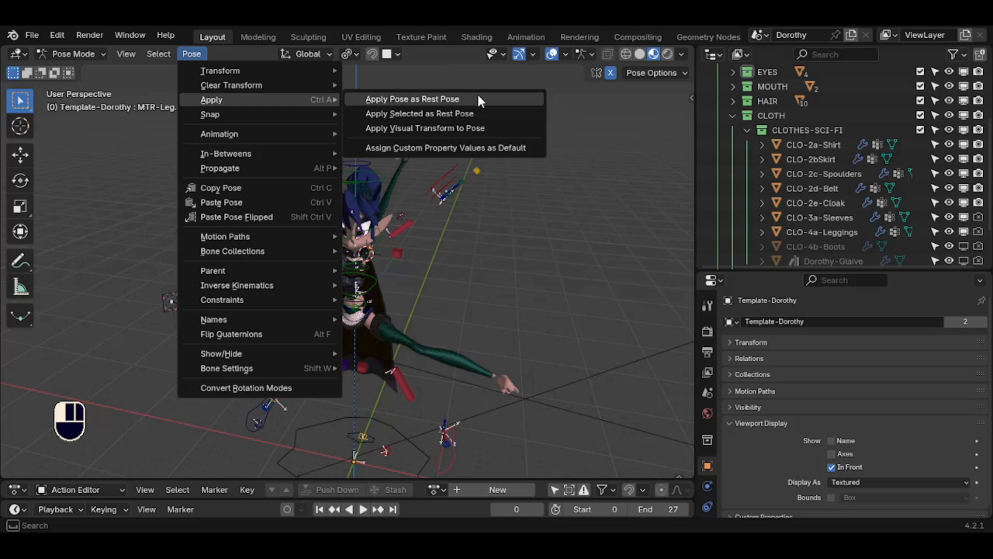
{"action": "left_click", "coordinate": [477, 95]}
{"action": "middle_click_drag", "start_coordinate": [483, 219], "coordinate": [508, 353]}
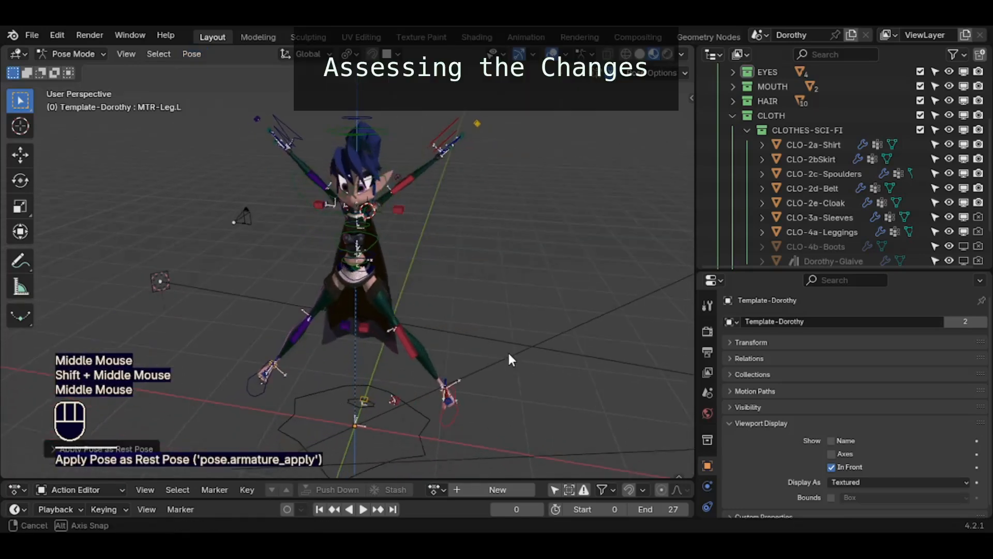
Examine the armature's bones in Edit Mode, then return to Object Mode.
{"action": "left_click", "coordinate": [458, 420]}
{"action": "middle_click_drag", "start_coordinate": [457, 420], "coordinate": [471, 367]}
{"action": "key", "text": "Tab"}
{"action": "scroll", "coordinate": [461, 321], "scroll_direction": "up", "scroll_amount": 1}
{"action": "key", "text": "ctrl+Tab"}
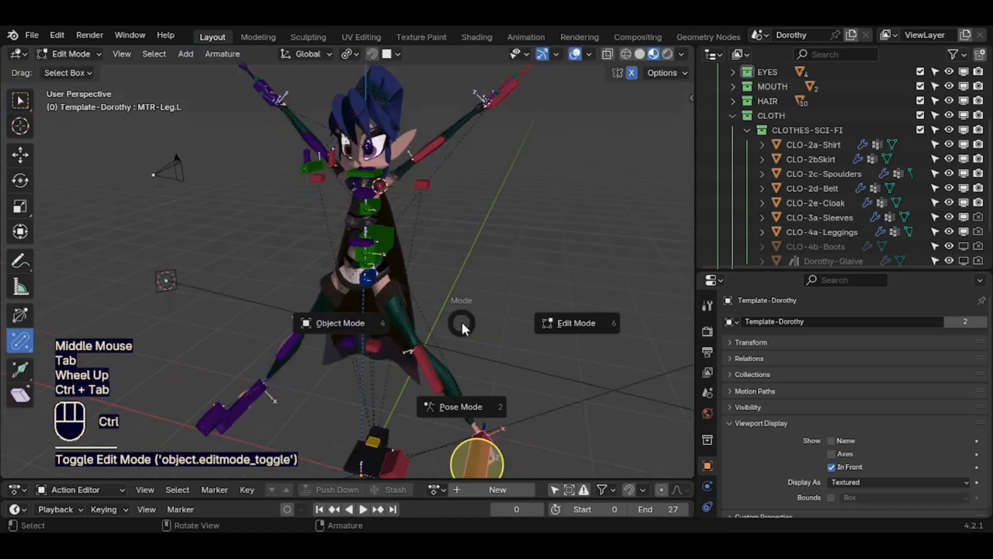
{"action": "left_click", "coordinate": [425, 315]}
Select all objects with CLO-2e-Cloak active and examine the selected meshes in Edit Mode.
{"action": "left_click", "coordinate": [397, 298]}
{"action": "left_click", "coordinate": [397, 298]}
{"action": "key", "text": "a"}
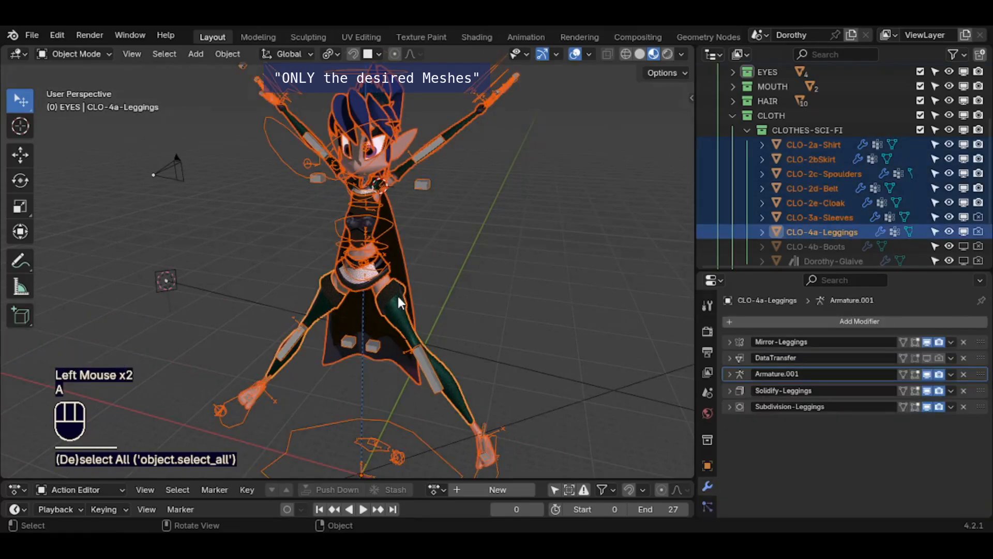
{"action": "left_click", "coordinate": [387, 229], "text": "shift"}
{"action": "key", "text": "Tab"}
{"action": "middle_click_drag", "start_coordinate": [393, 243], "coordinate": [494, 282]}
{"action": "key", "text": "Tab"}
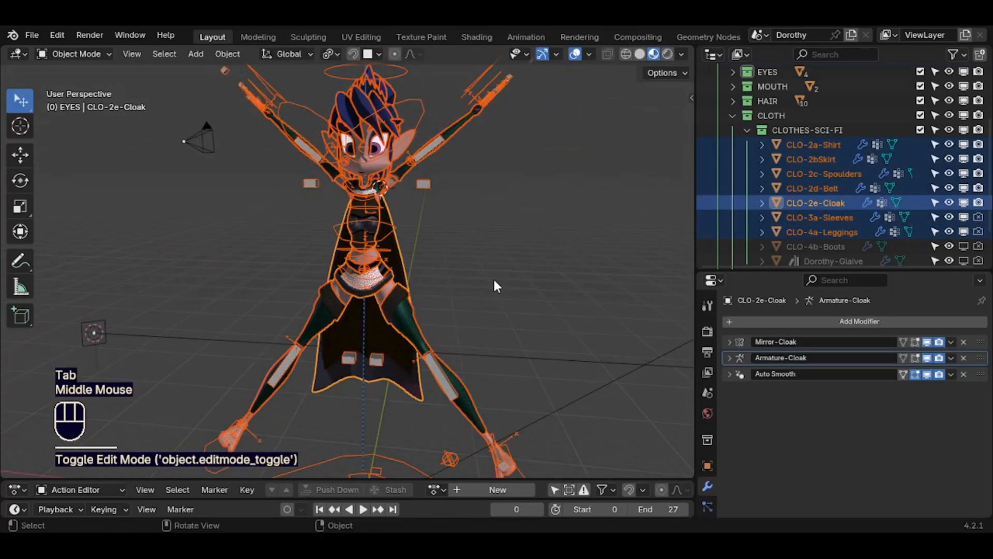
Switch the Template-Dorothy armature to Rest Position and examine the character.
{"action": "left_click", "coordinate": [440, 377]}
{"action": "scroll", "coordinate": [709, 424], "scroll_direction": "down", "scroll_amount": 2}
{"action": "left_click_drag", "start_coordinate": [719, 270], "coordinate": [719, 203]}
{"action": "scroll", "coordinate": [712, 426], "scroll_direction": "up", "scroll_amount": 1}
{"action": "left_click", "coordinate": [707, 459]}
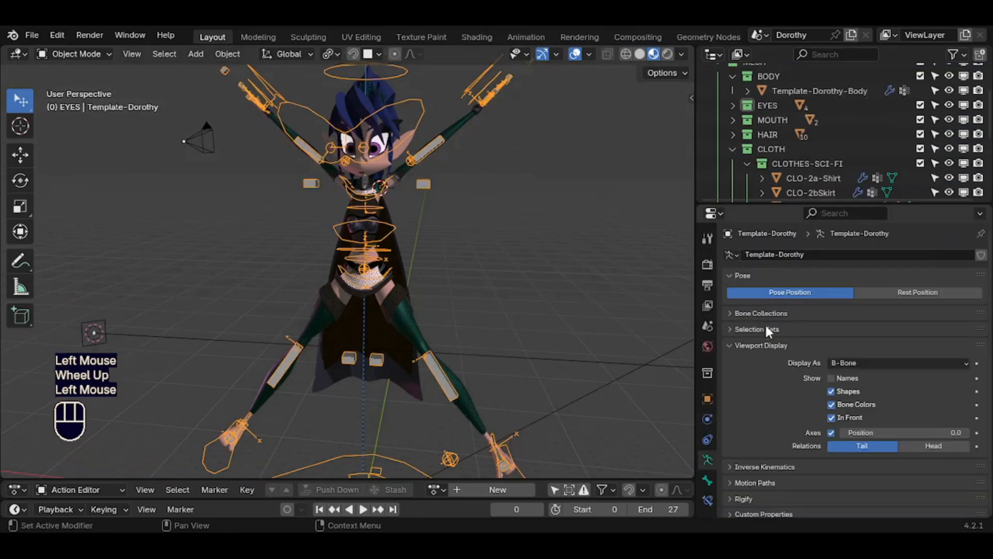
{"action": "left_click", "coordinate": [909, 293]}
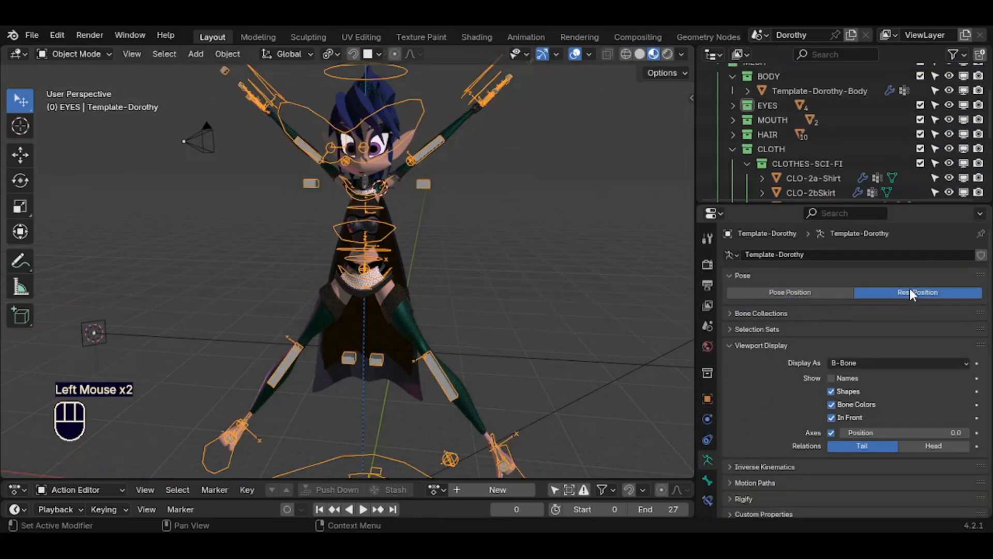
{"action": "middle_click_drag", "start_coordinate": [434, 240], "coordinate": [443, 240]}
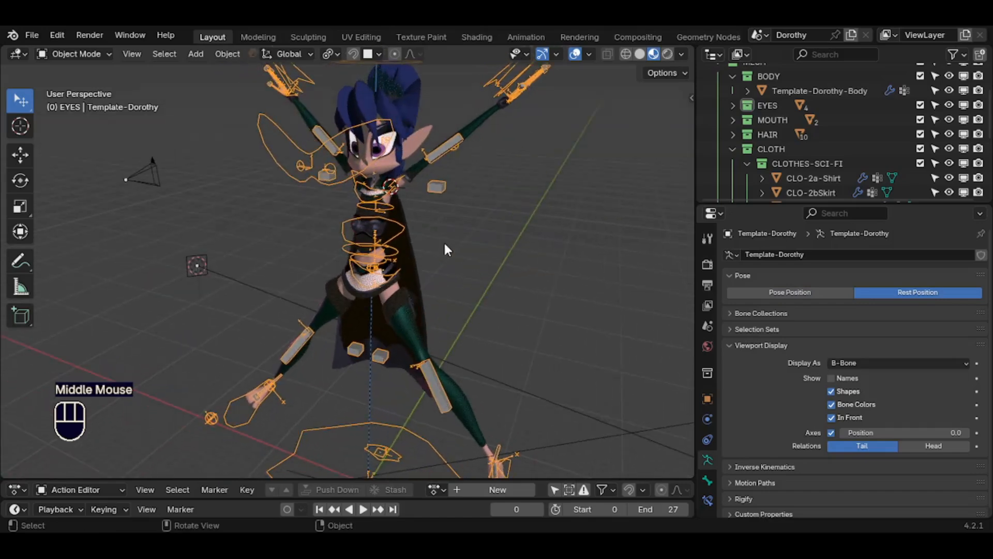
Try to move a control bone beside the character's arm in Pose Mode while Rest Position is enabled.
{"action": "left_click", "coordinate": [296, 145]}
{"action": "key", "text": "ctrl+Tab"}
{"action": "left_click", "coordinate": [295, 144]}
{"action": "key", "text": "g"}
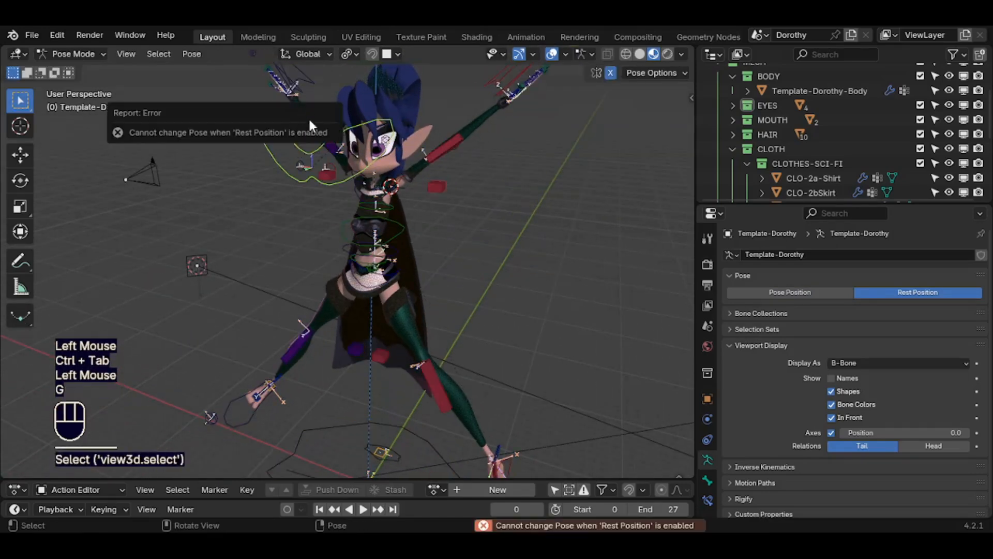
{"action": "key", "text": "ctrl+Tab"}
Examine the leggings and Template-Dorothy-Body meshes in Edit Mode against the armature's Rest Position.
{"action": "middle_click_drag", "start_coordinate": [436, 200], "coordinate": [418, 290]}
{"action": "left_click", "coordinate": [397, 307]}
{"action": "key", "text": "Tab"}
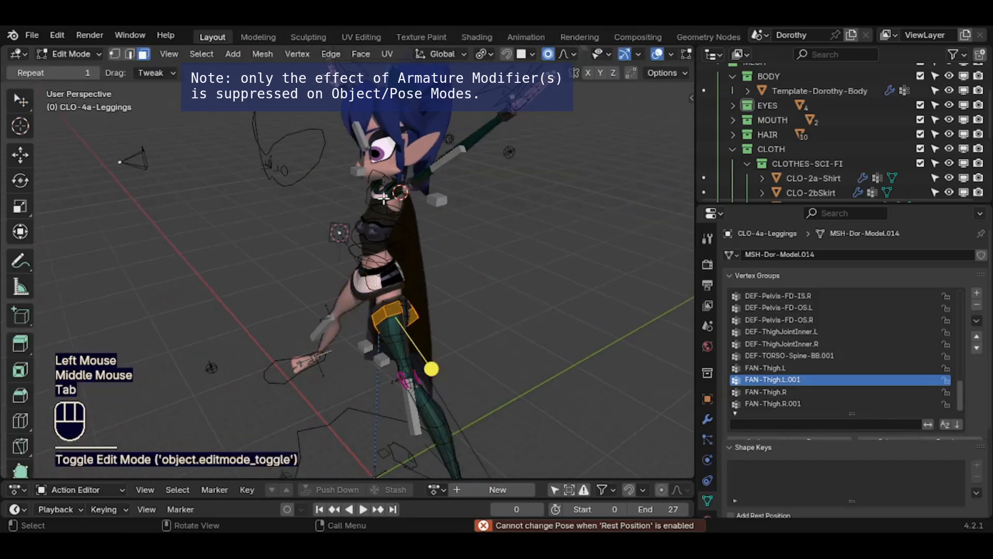
{"action": "key", "text": "Tab"}
{"action": "left_click", "coordinate": [377, 216]}
{"action": "key", "text": "Tab"}
{"action": "middle_click_drag", "start_coordinate": [376, 216], "coordinate": [490, 204]}
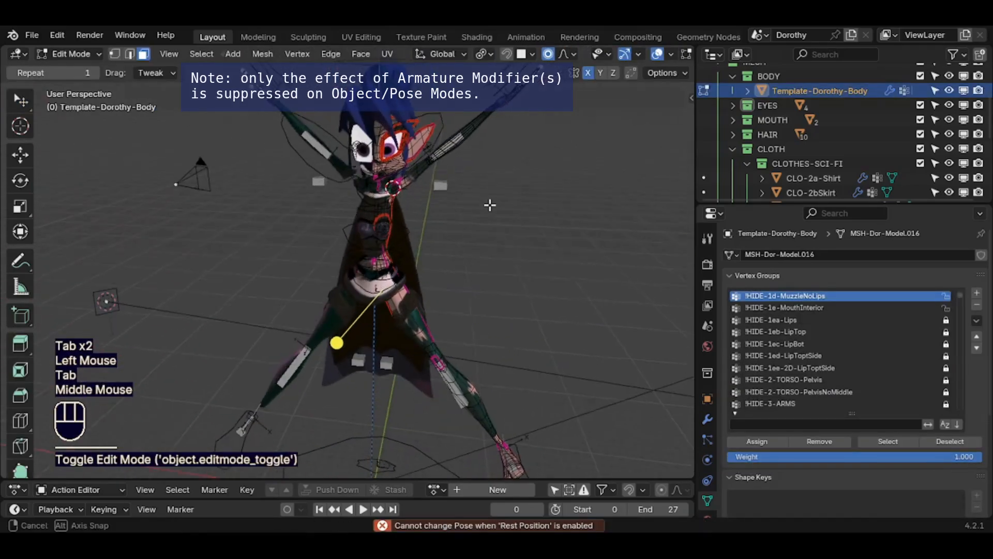
{"action": "triple_click", "coordinate": [446, 191]}
{"action": "key", "text": "Tab"}
{"action": "key", "text": "Tab"}
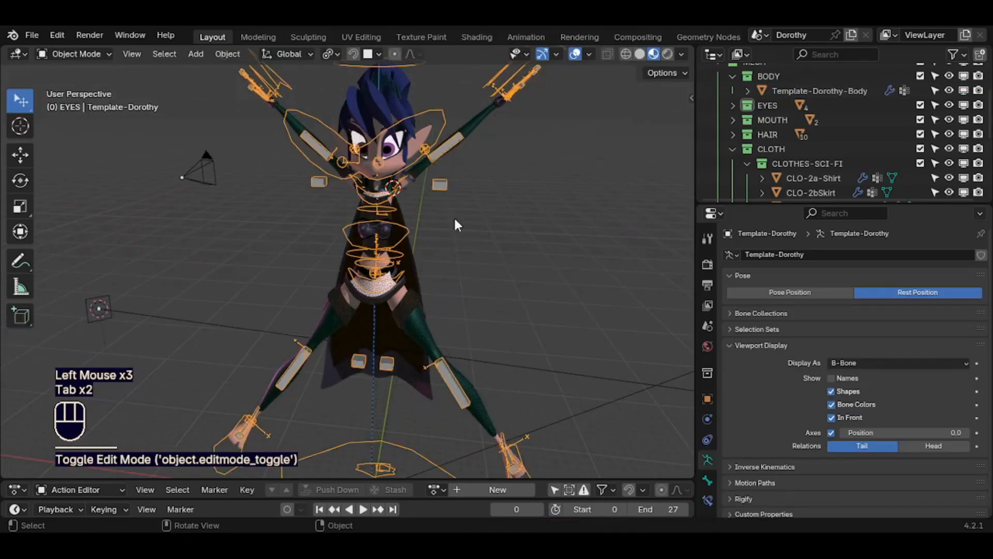
Switch the Template-Dorothy armature back to Pose Position.
{"action": "left_click", "coordinate": [825, 292]}
{"action": "scroll", "coordinate": [595, 284], "scroll_direction": "down", "scroll_amount": 2}
{"action": "middle_click_drag", "start_coordinate": [595, 284], "coordinate": [774, 296]}
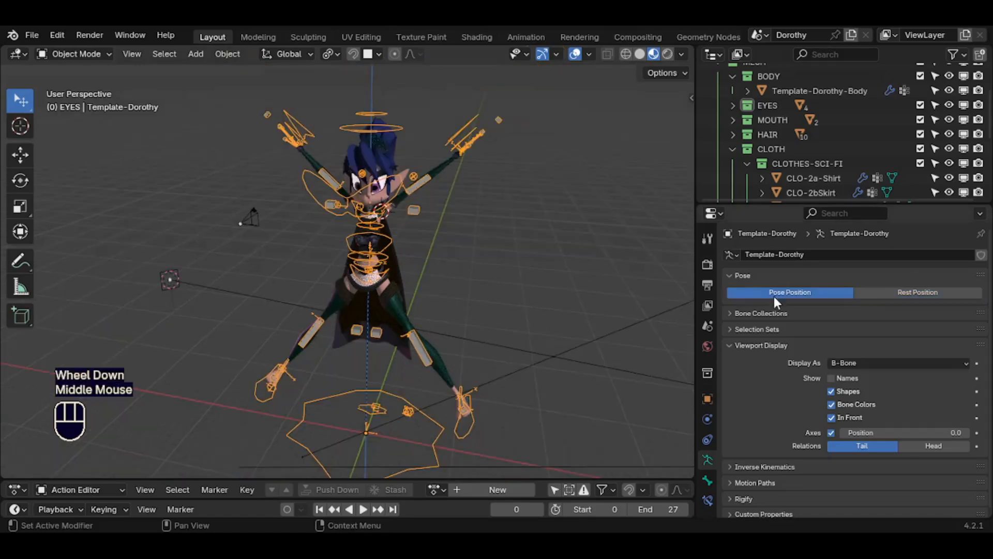
{"action": "middle_click_drag", "start_coordinate": [434, 217], "coordinate": [461, 238], "text": "shift"}
Test the rig by moving and rotating MTR-Arm.L in Pose Mode, then clear all bone transforms.
{"action": "left_click", "coordinate": [473, 151]}
{"action": "key", "text": "ctrl+Tab"}
{"action": "left_click", "coordinate": [473, 151]}
{"action": "key", "text": "g"}
{"action": "left_click", "coordinate": [444, 228]}
{"action": "key", "text": "r"}
{"action": "left_click", "coordinate": [500, 300]}
{"action": "key", "text": "a"}
{"action": "key", "text": "alt+q"}
{"action": "key", "text": "alt+q"}
{"action": "key", "text": "alt+a"}
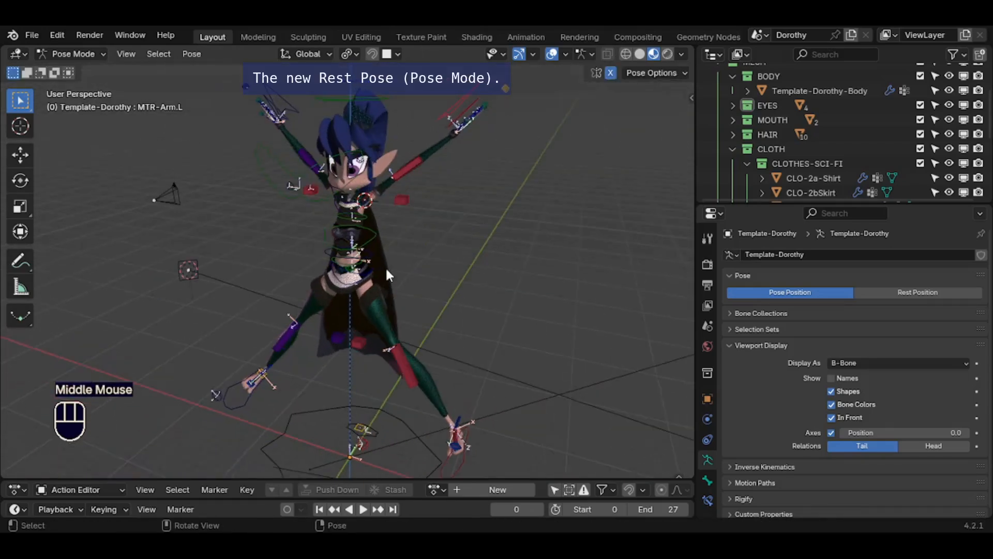
Compare the armature's Rest Position with its Pose Position, leaving Pose Position active.
{"action": "left_click", "coordinate": [905, 292]}
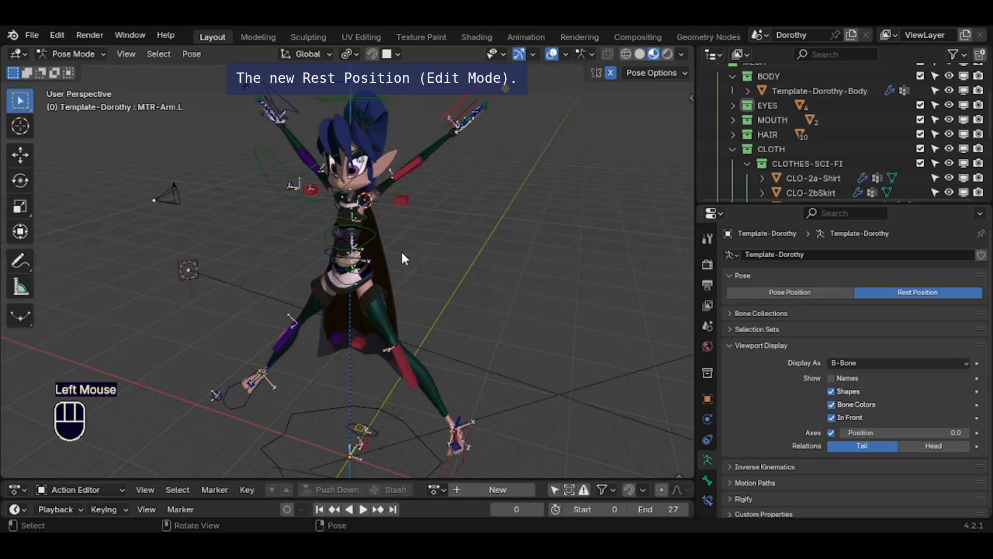
{"action": "middle_click_drag", "start_coordinate": [400, 250], "coordinate": [433, 266]}
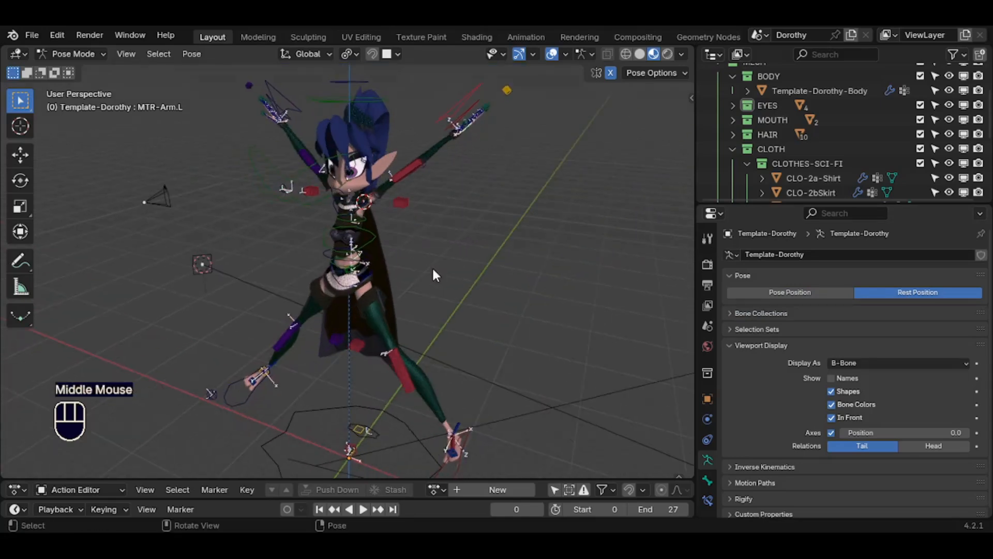
{"action": "left_click", "coordinate": [811, 291]}
{"action": "middle_click_drag", "start_coordinate": [491, 250], "coordinate": [430, 263]}
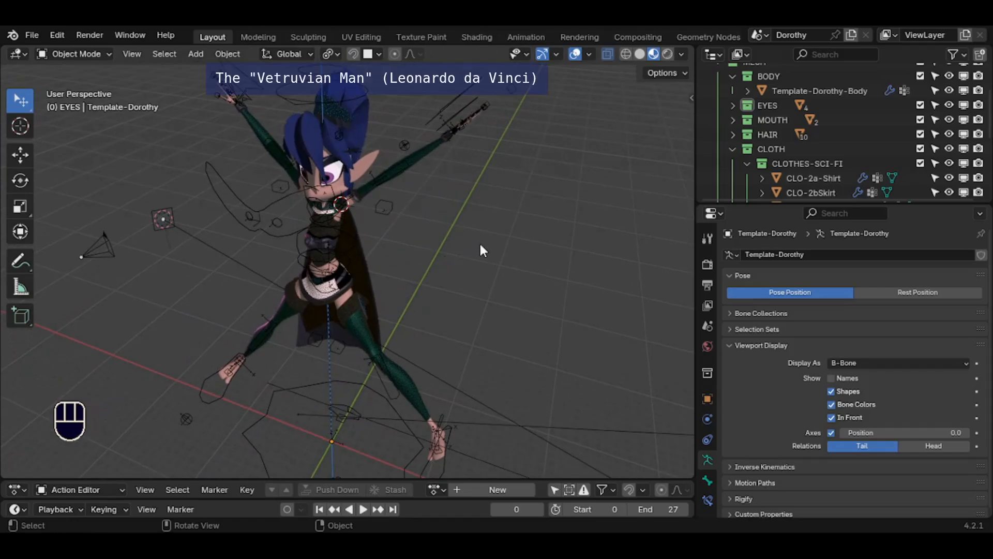
{"action": "middle_click_drag", "start_coordinate": [467, 242], "coordinate": [366, 222], "text": "shift"}
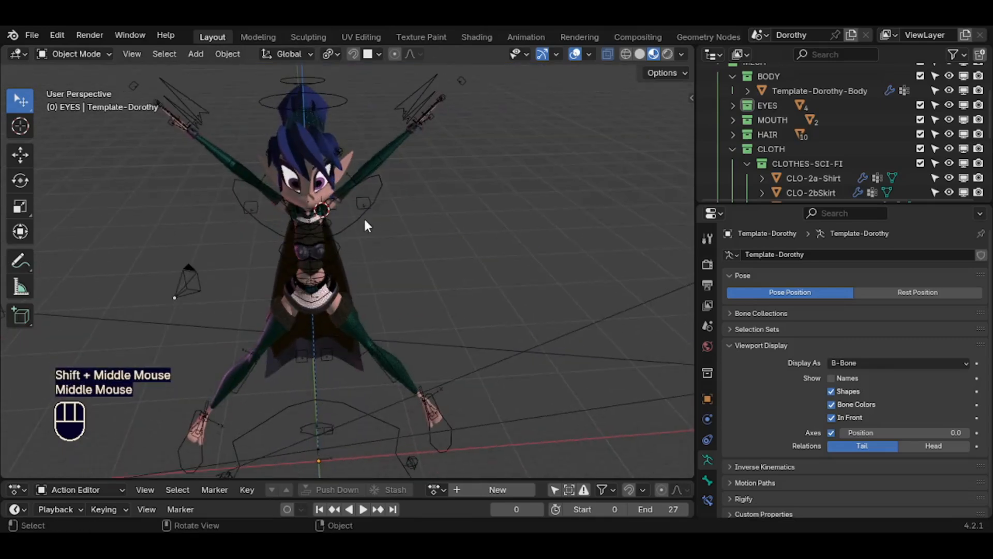
{"action": "middle_click_drag", "start_coordinate": [438, 249], "coordinate": [449, 377], "text": "shift"}
Leave Pose Mode and hide CLO-4a-Leggings to expose the body's legs.
{"action": "left_click", "coordinate": [382, 390]}
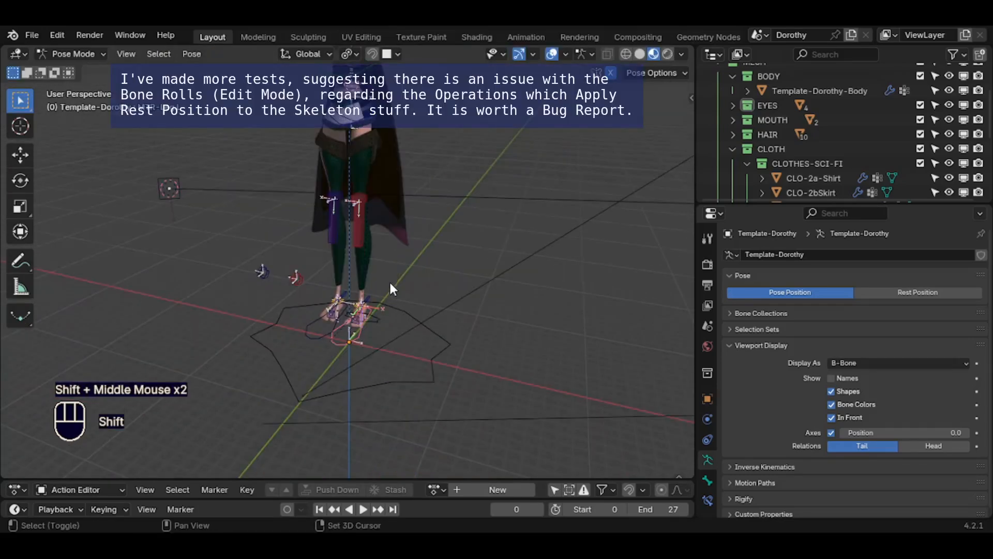
{"action": "middle_click_drag", "start_coordinate": [389, 281], "coordinate": [393, 304], "text": "shift"}
{"action": "key", "text": "ctrl+Tab"}
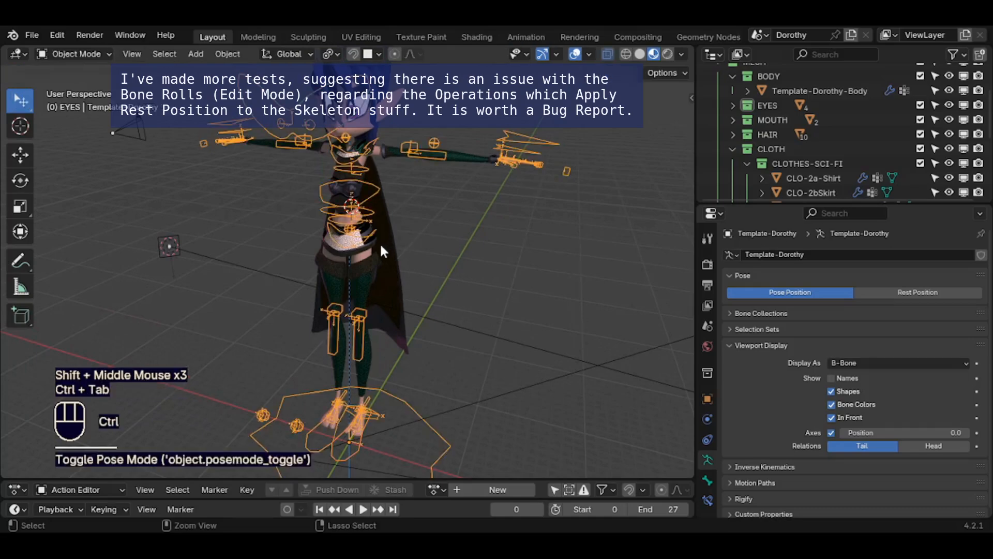
{"action": "left_click", "coordinate": [376, 268]}
{"action": "left_click", "coordinate": [361, 259]}
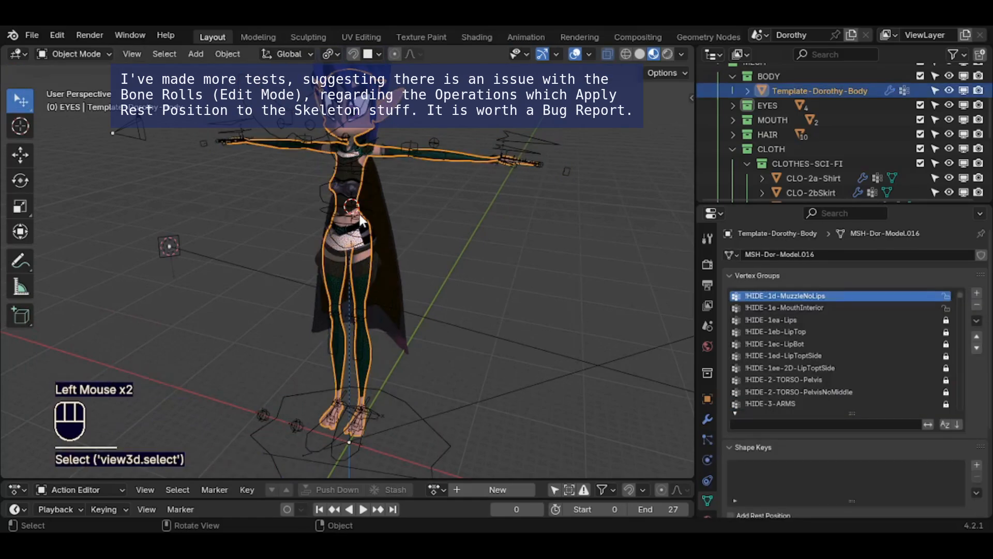
{"action": "key", "text": "h"}
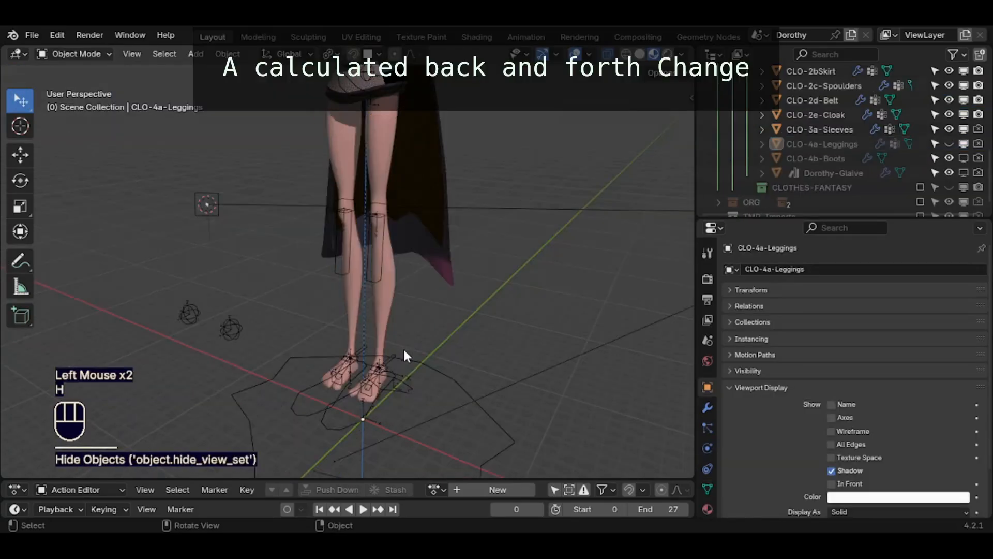
Snap the 3D cursor to the CMD-Hips bone in Pose Mode.
{"action": "left_click", "coordinate": [377, 402]}
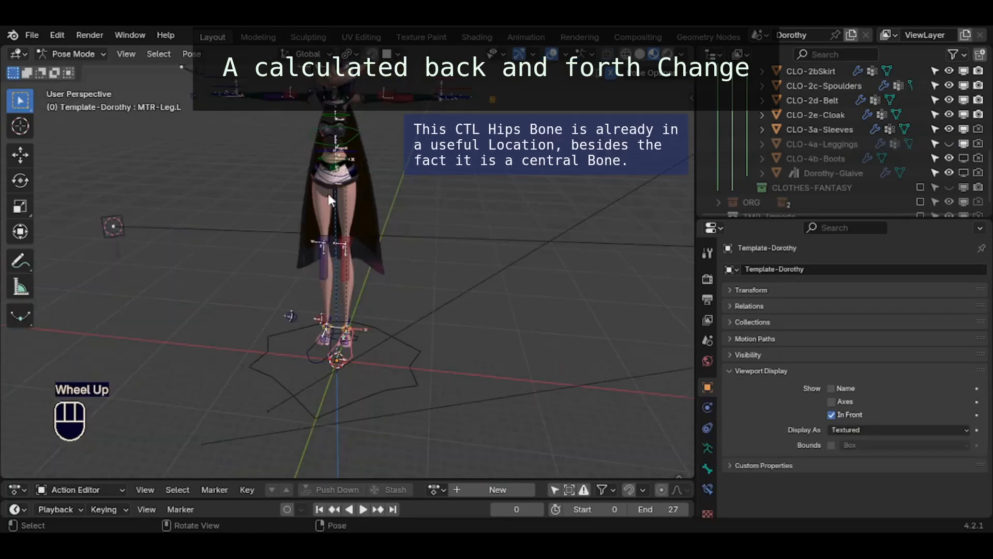
{"action": "left_click", "coordinate": [336, 187]}
{"action": "key", "text": "shift+s"}
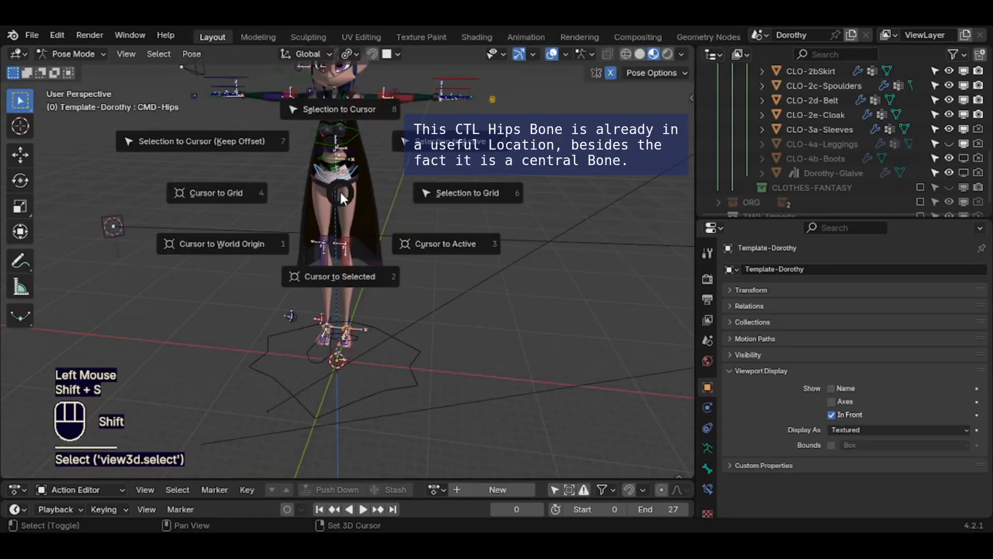
{"action": "left_click", "coordinate": [342, 192]}
Set the transform pivot point to 3D Cursor and select the MTR-Leg.L bone.
{"action": "key", "text": "period"}
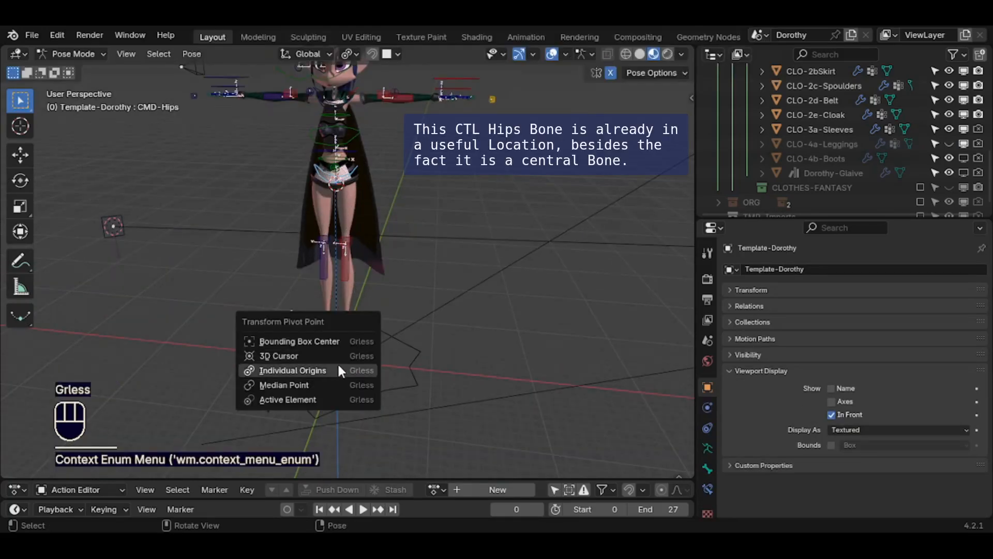
{"action": "left_click", "coordinate": [321, 355]}
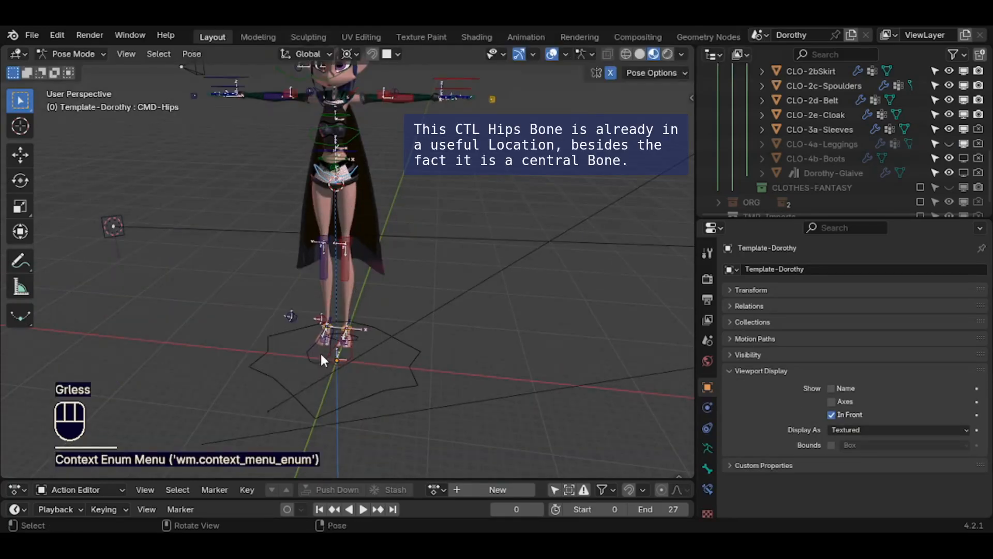
{"action": "left_click", "coordinate": [352, 58]}
{"action": "left_click", "coordinate": [349, 356]}
{"action": "key", "text": "Escape"}
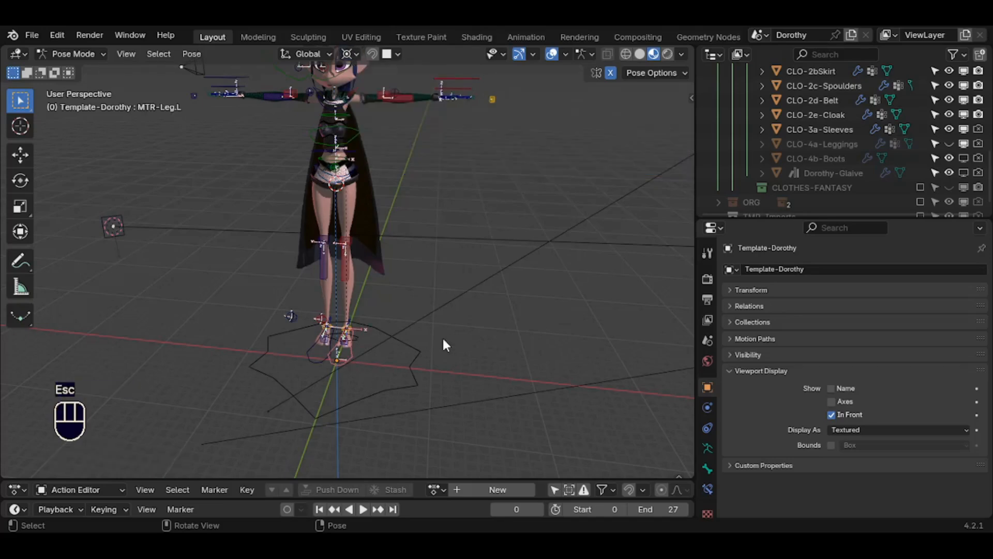
{"action": "key", "text": "r"}
{"action": "key", "text": "x"}
{"action": "key", "text": "x"}
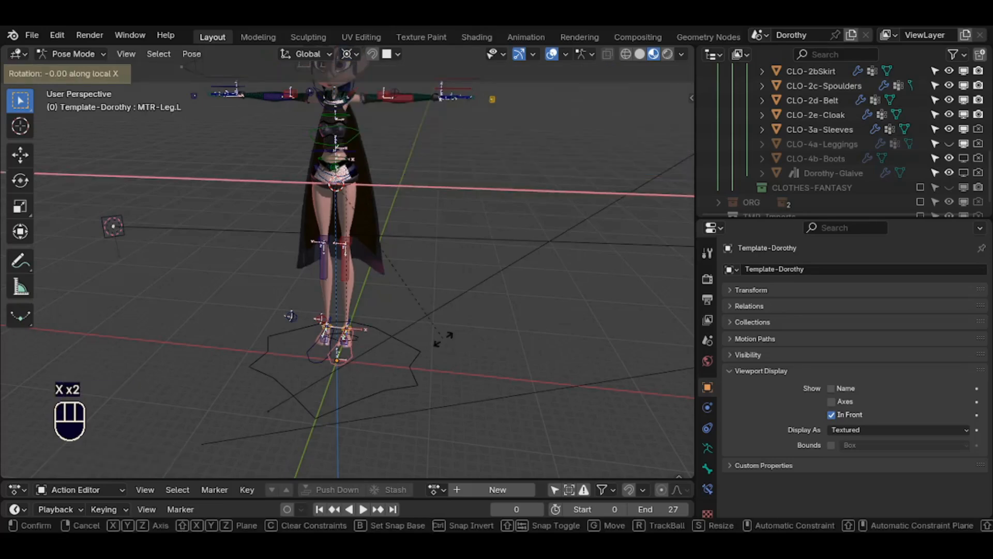
{"action": "key", "text": "Escape"}
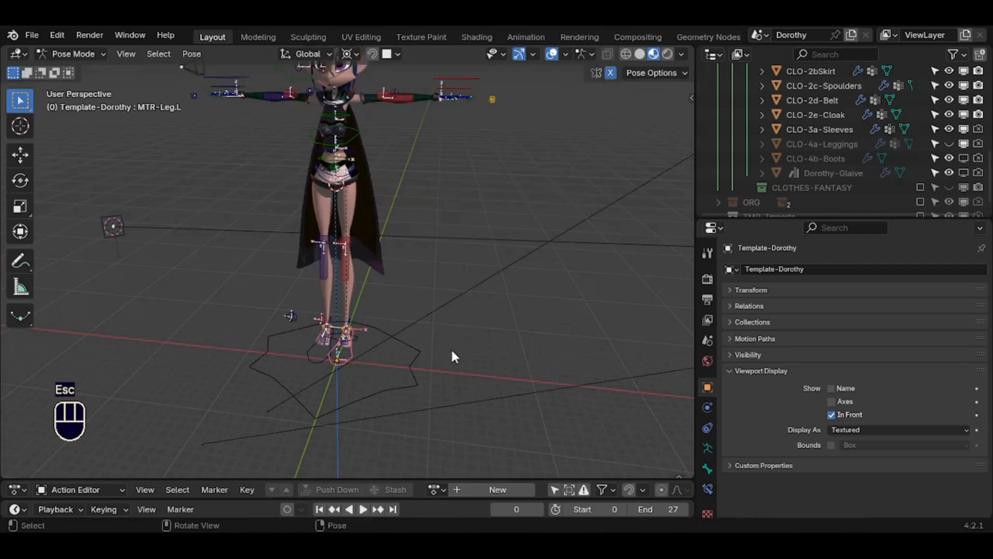
{"action": "key", "text": "r"}
{"action": "key", "text": "y"}
{"action": "key", "text": "y"}
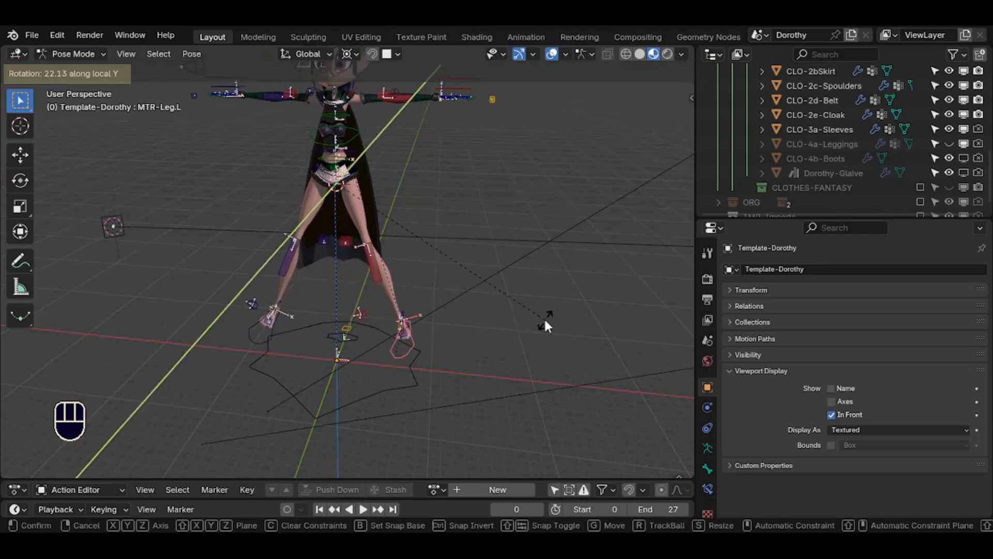
{"action": "key", "text": "Escape"}
Rotate MTR-Leg.L by 30° along local Y around the 3D cursor, then return to Object Mode.
{"action": "key", "text": "r"}
{"action": "key", "text": "y"}
{"action": "key", "text": "y"}
{"action": "key", "text": "KP_3"}
{"action": "key", "text": "KP_0"}
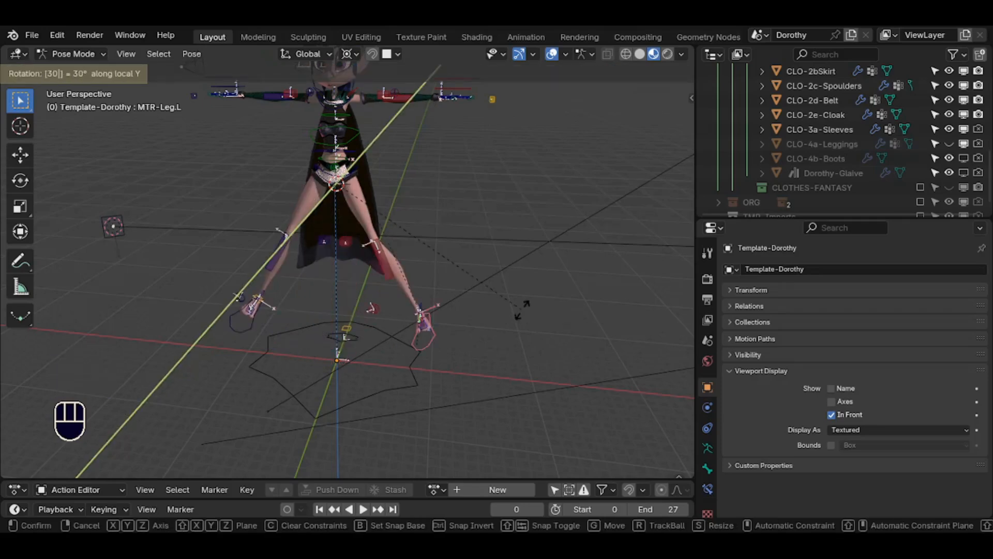
{"action": "key", "text": "Return"}
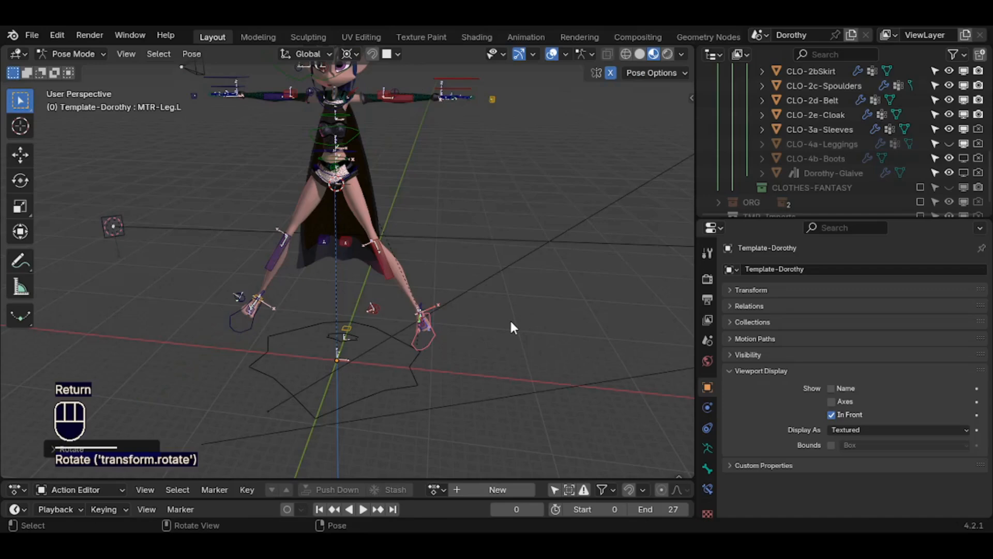
{"action": "scroll", "coordinate": [507, 326], "scroll_direction": "up", "scroll_amount": 2}
{"action": "mouse_move", "coordinate": [504, 330]}
{"action": "middle_mouse_down", "text": "shift"}
{"action": "mouse_move", "coordinate": [477, 325]}
{"action": "mouse_move", "coordinate": [494, 343]}
{"action": "middle_mouse_up", "text": "shift"}
{"action": "key", "text": "ctrl+Tab"}
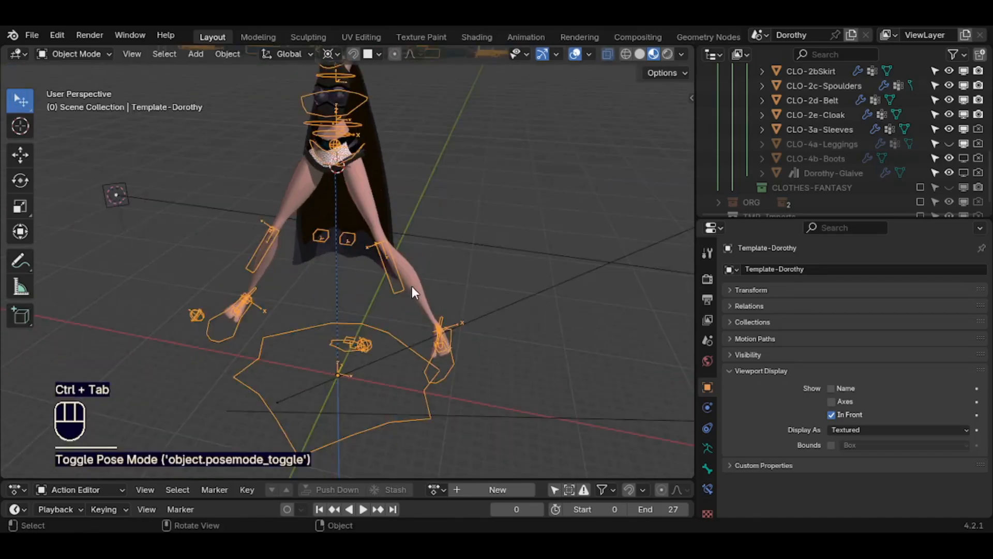
Duplicate the Armature modifier on Template-Dorothy-Body and apply the original Armature modifier.
{"action": "left_click", "coordinate": [412, 287]}
{"action": "left_click", "coordinate": [707, 407]}
{"action": "key", "text": "shift+d"}
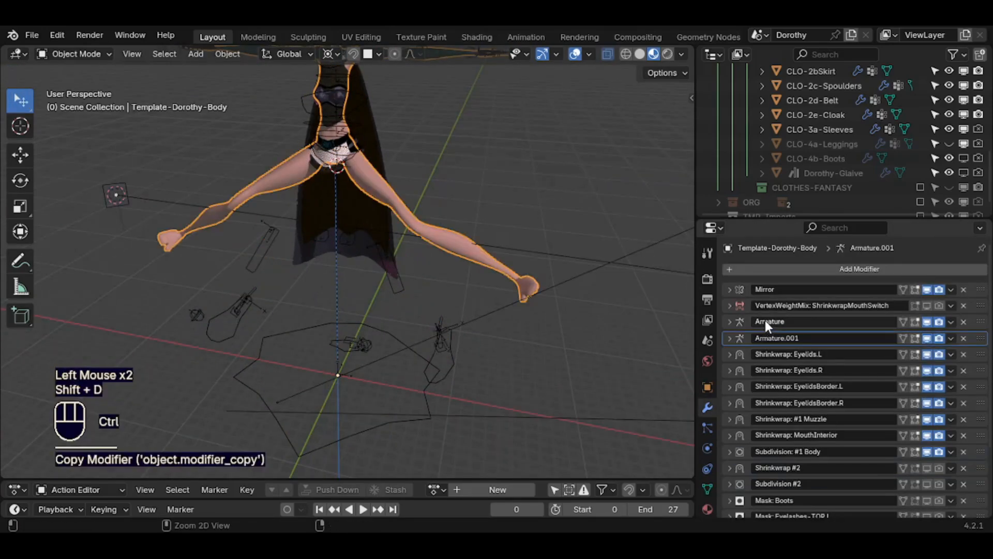
{"action": "key", "text": "ctrl+a"}
Apply the current pose of the Template-Dorothy rig as its rest pose and return to Object Mode.
{"action": "left_click", "coordinate": [450, 363]}
{"action": "key", "text": "ctrl+Tab"}
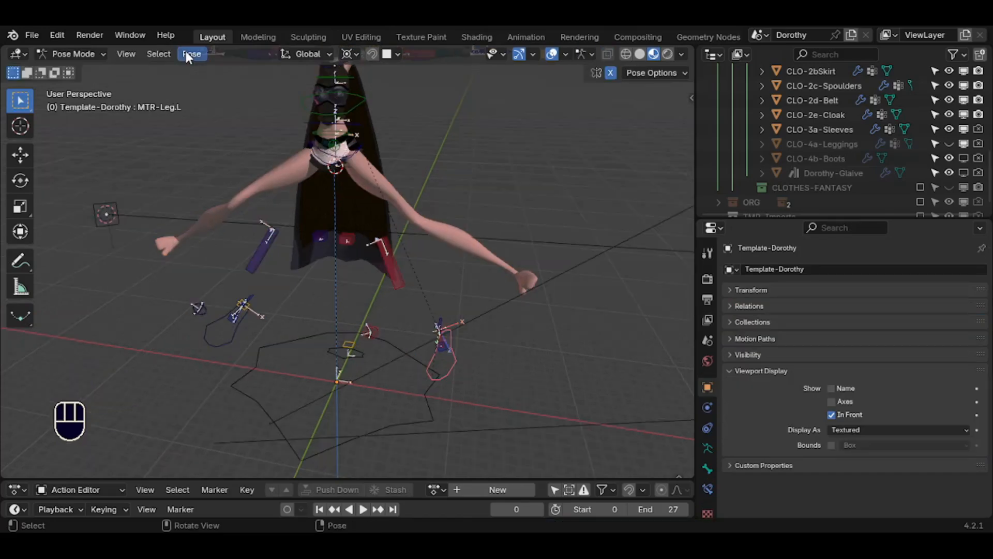
{"action": "left_click", "coordinate": [187, 52]}
{"action": "mouse_move", "coordinate": [198, 99]}
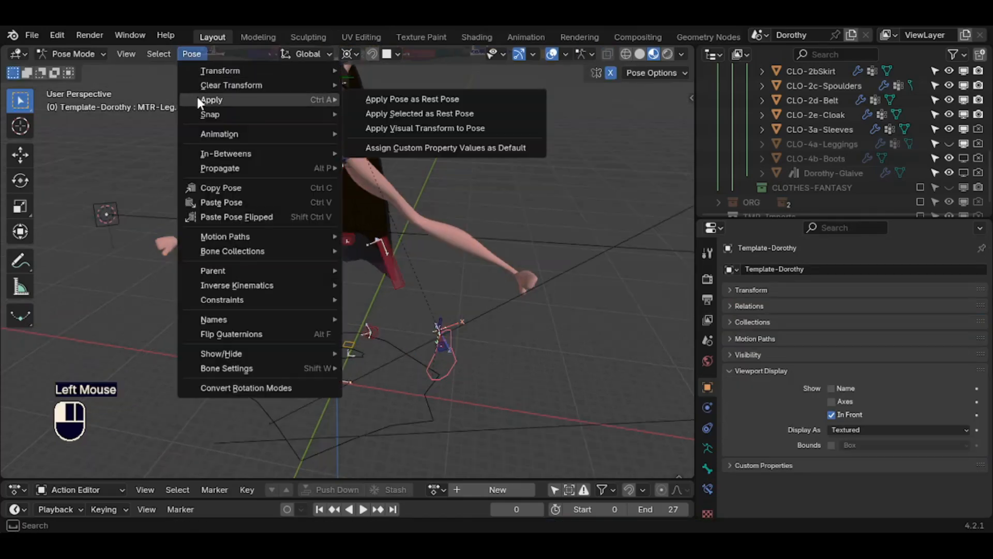
{"action": "left_click", "coordinate": [380, 98]}
{"action": "key", "text": "ctrl+Tab"}
In Pose Mode, rotate MTR-Leg.L by -30° along local Y around the 3D cursor.
{"action": "left_click", "coordinate": [462, 358]}
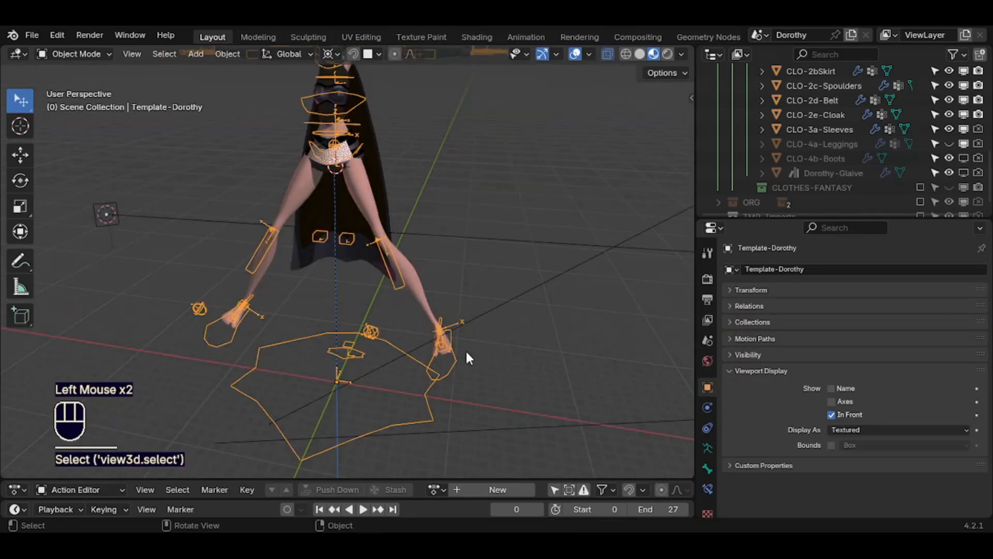
{"action": "key", "text": "ctrl+Tab"}
{"action": "double_click", "coordinate": [452, 362]}
{"action": "middle_click_drag", "start_coordinate": [452, 362], "coordinate": [495, 164]}
{"action": "key", "text": "r"}
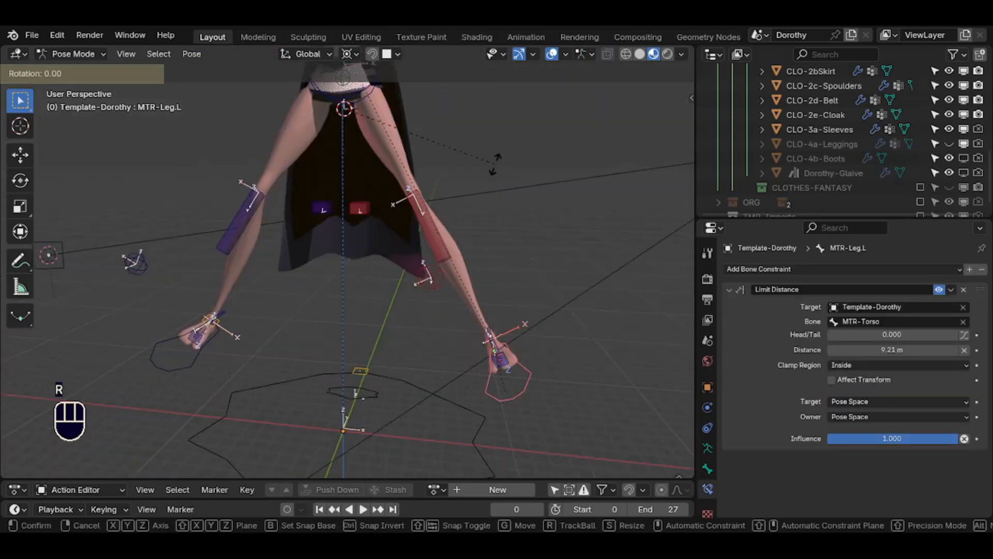
{"action": "key", "text": "y"}
{"action": "key", "text": "y"}
{"action": "key", "text": "KP_Subtract"}
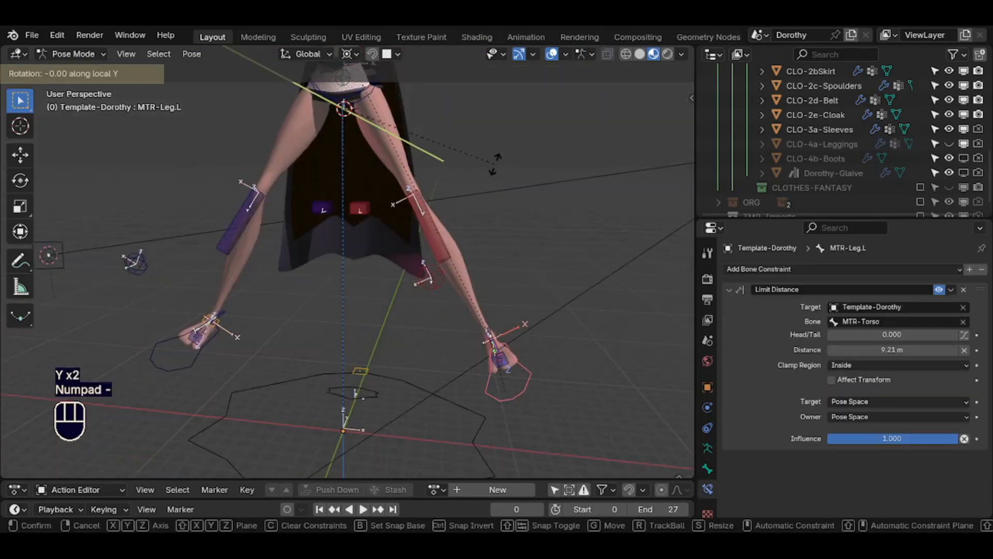
{"action": "key", "text": "KP_3"}
{"action": "key", "text": "KP_0"}
{"action": "key", "text": "KP_Enter"}
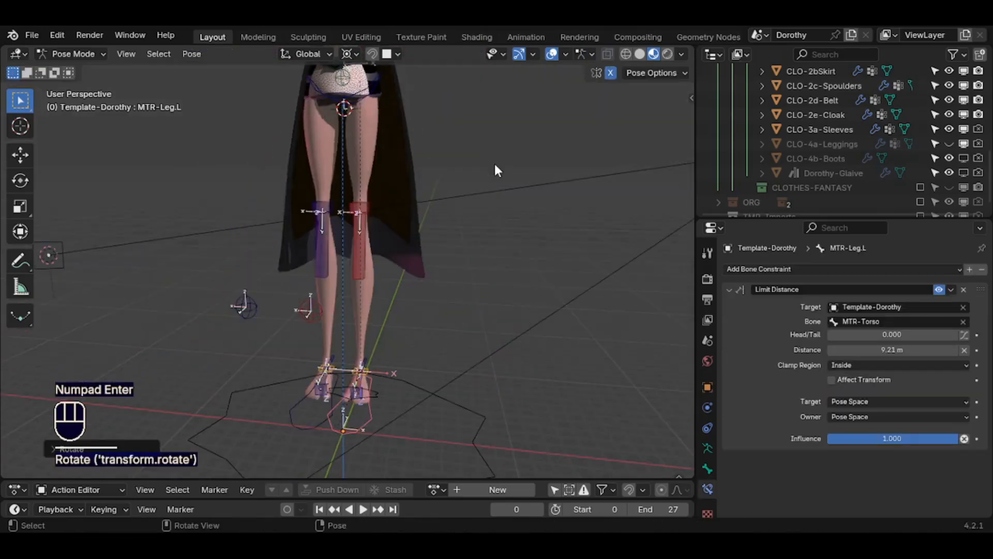
Return to Object Mode, duplicate the Armature.001 modifier on Template-Dorothy-Body, and apply the original Armature.001.
{"action": "middle_click_drag", "start_coordinate": [494, 163], "coordinate": [455, 282], "text": "shift"}
{"action": "scroll", "coordinate": [414, 266], "scroll_direction": "down", "scroll_amount": 3}
{"action": "key", "text": "ctrl+Tab"}
{"action": "left_click", "coordinate": [370, 247]}
{"action": "key", "text": "Tab"}
{"action": "key", "text": "Tab"}
{"action": "left_click", "coordinate": [708, 407]}
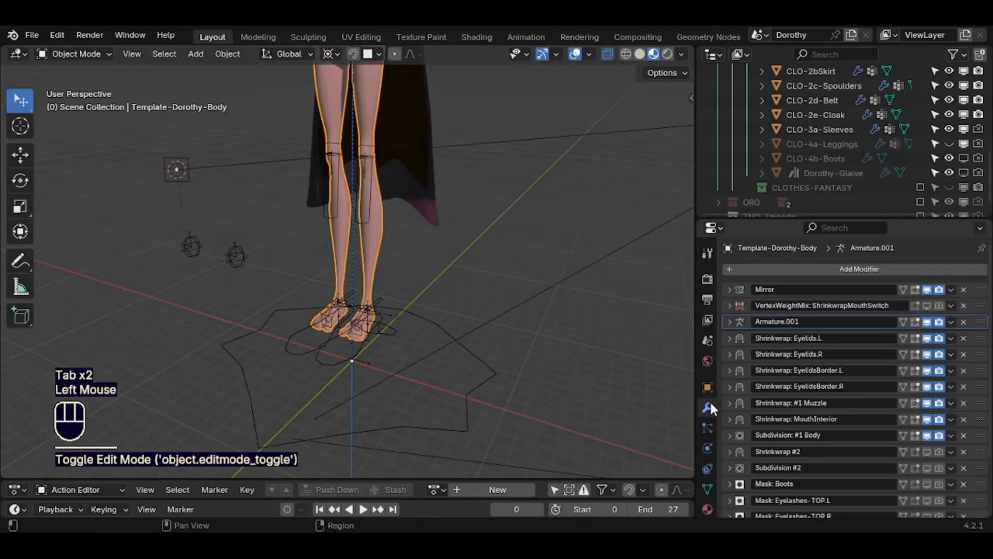
{"action": "key", "text": "shift+d"}
{"action": "key", "text": "ctrl+a"}
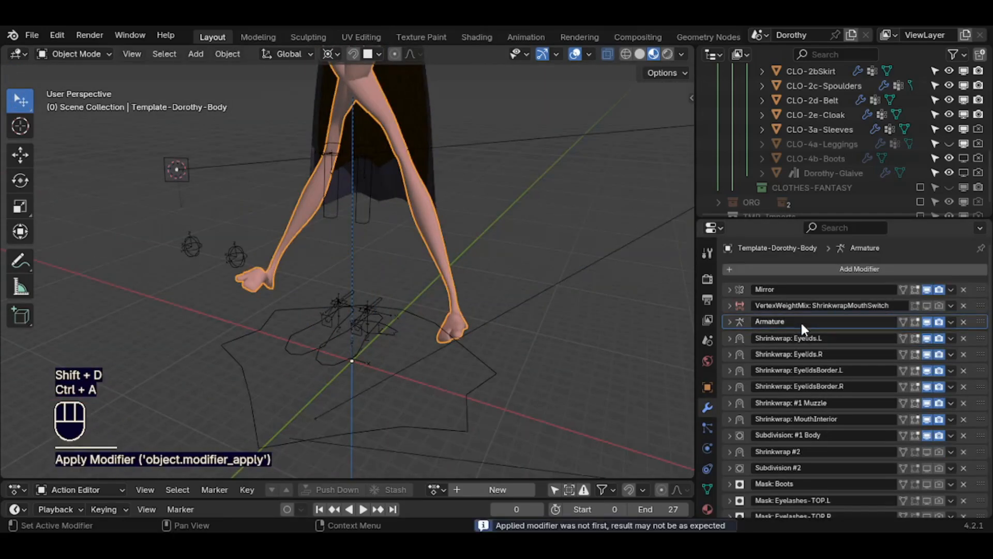
Apply the rig's closed-leg pose as the new rest pose.
{"action": "left_click", "coordinate": [359, 343]}
{"action": "key", "text": "ctrl+Tab"}
{"action": "left_click", "coordinate": [188, 52]}
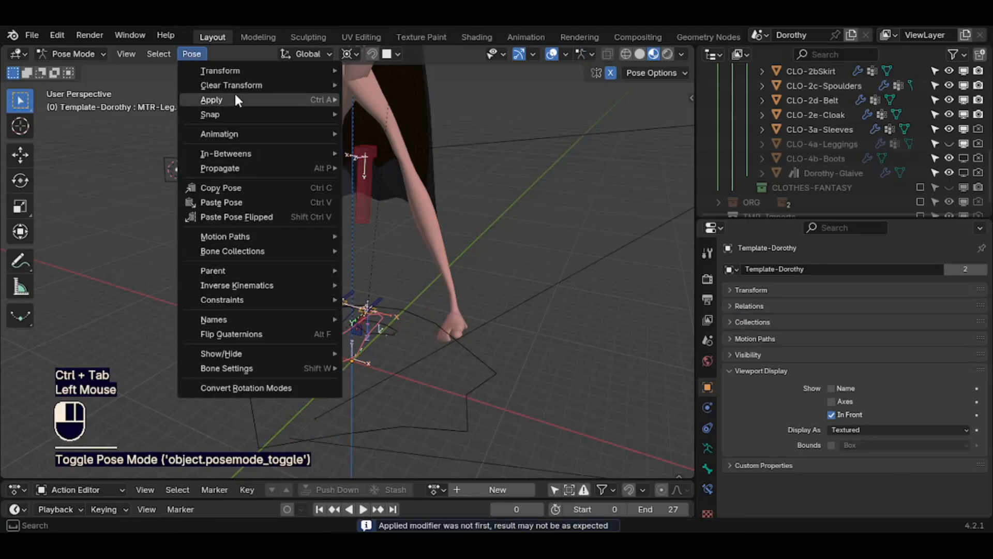
{"action": "mouse_move", "coordinate": [231, 96]}
{"action": "left_click", "coordinate": [378, 98]}
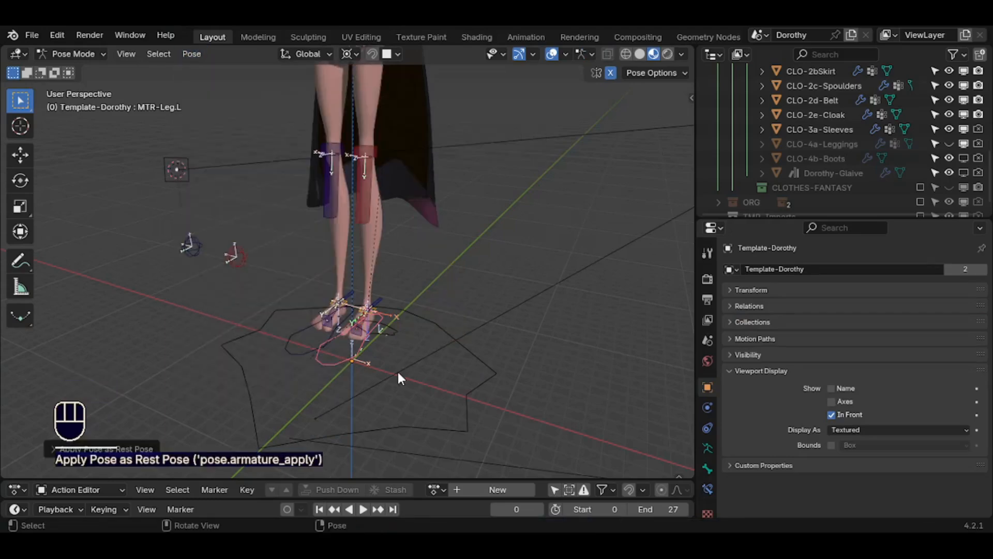
Enter Edit Mode on the Template-Dorothy rig and select the MTR-Leg.L bone with the sidebar shown.
{"action": "middle_click_drag", "start_coordinate": [396, 370], "coordinate": [341, 311]}
{"action": "scroll", "coordinate": [420, 398], "scroll_direction": "up", "scroll_amount": 2}
{"action": "key", "text": "ctrl+Tab"}
{"action": "scroll", "coordinate": [371, 310], "scroll_direction": "up", "scroll_amount": 2}
{"action": "left_click", "coordinate": [368, 306]}
{"action": "left_click", "coordinate": [370, 305]}
{"action": "key", "text": "Tab"}
{"action": "scroll", "coordinate": [370, 305], "scroll_direction": "up", "scroll_amount": 1}
{"action": "key", "text": "3"}
{"action": "left_click", "coordinate": [339, 311]}
{"action": "left_click", "coordinate": [339, 311]}
{"action": "key", "text": "n"}
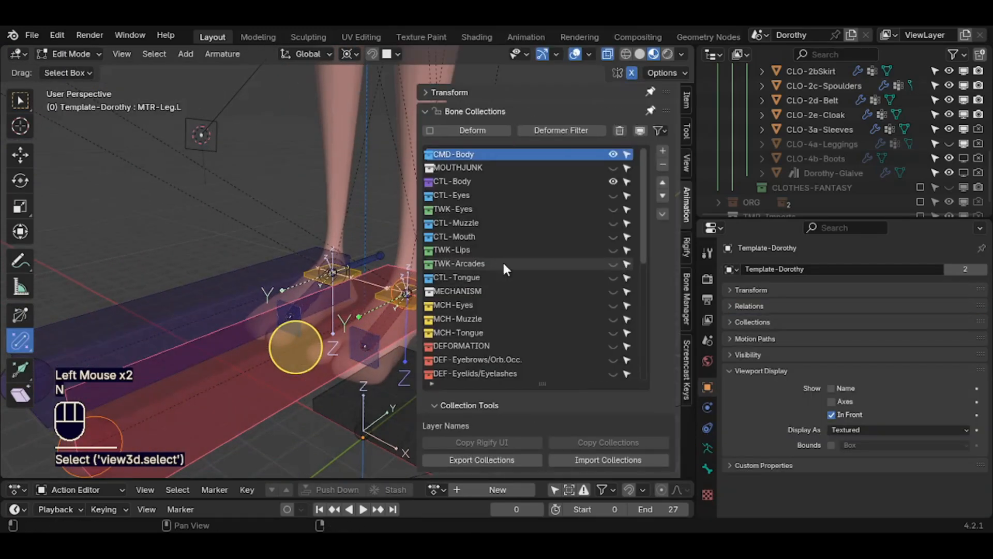
Show the transform values of MTR-Leg.L and clear its roll to 0°.
{"action": "left_click", "coordinate": [424, 105]}
{"action": "left_click", "coordinate": [421, 91]}
{"action": "left_click", "coordinate": [634, 261]}
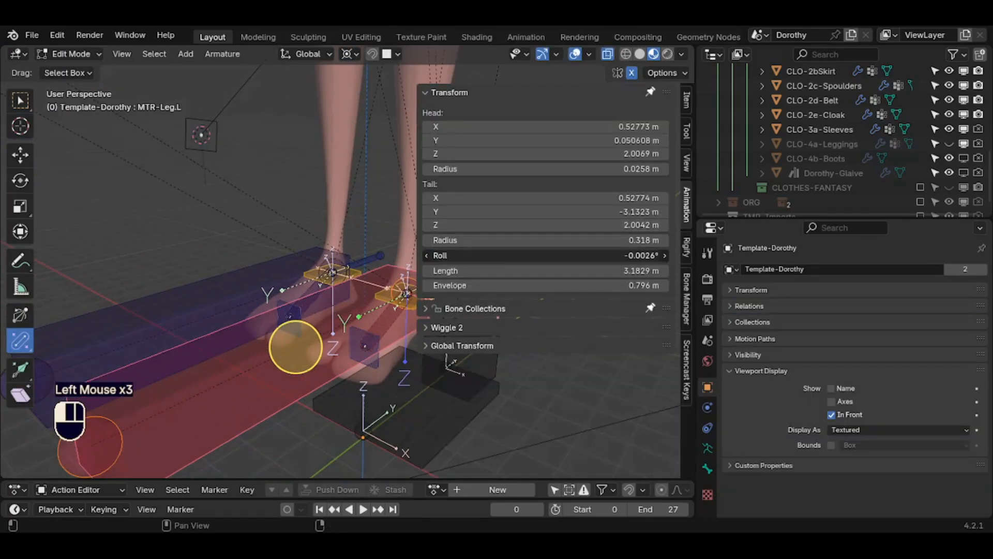
{"action": "left_click", "coordinate": [549, 314]}
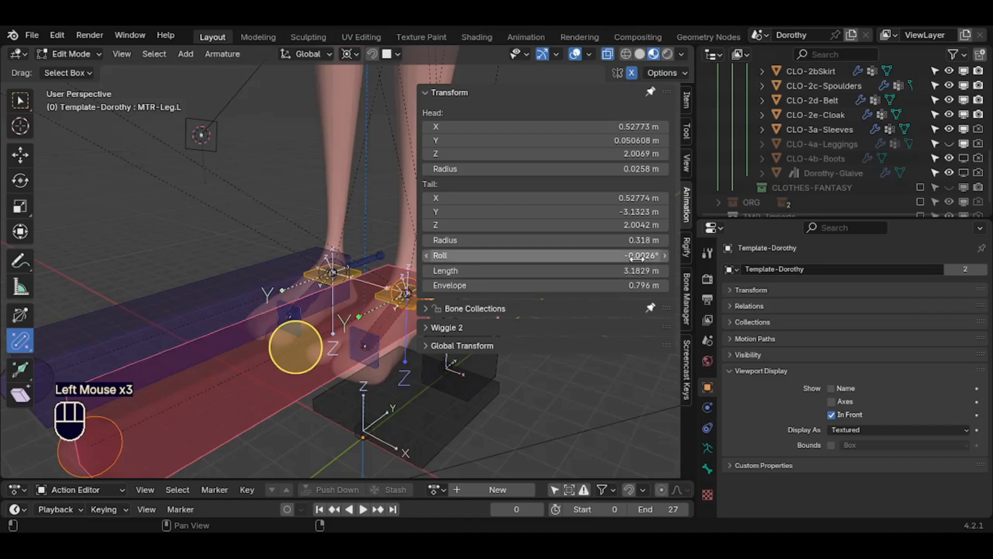
{"action": "middle_click_drag", "start_coordinate": [443, 397], "coordinate": [421, 403]}
{"action": "middle_click_drag", "start_coordinate": [355, 369], "coordinate": [291, 354], "text": "shift"}
{"action": "key", "text": "alt+r"}
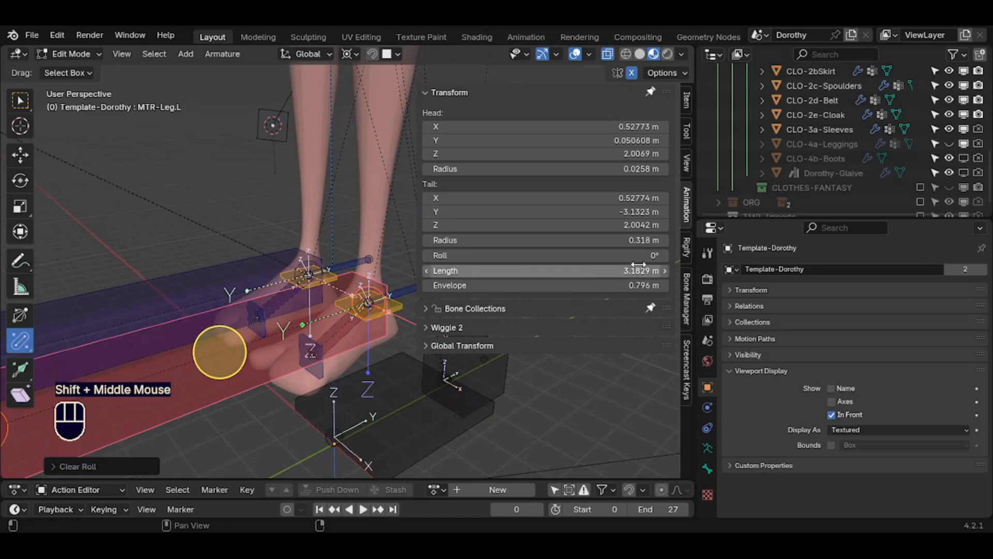
Check the roll values of the CTL-Foot-ROLL.L and CTL-Toes.L bones.
{"action": "left_click", "coordinate": [332, 335]}
{"action": "left_click", "coordinate": [391, 290]}
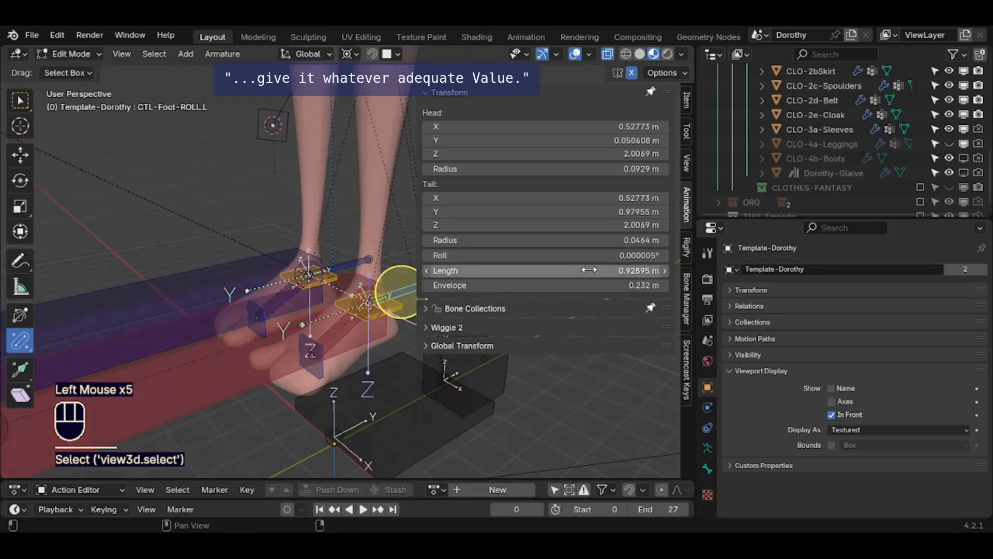
{"action": "middle_click_drag", "start_coordinate": [416, 289], "coordinate": [387, 310], "text": "shift"}
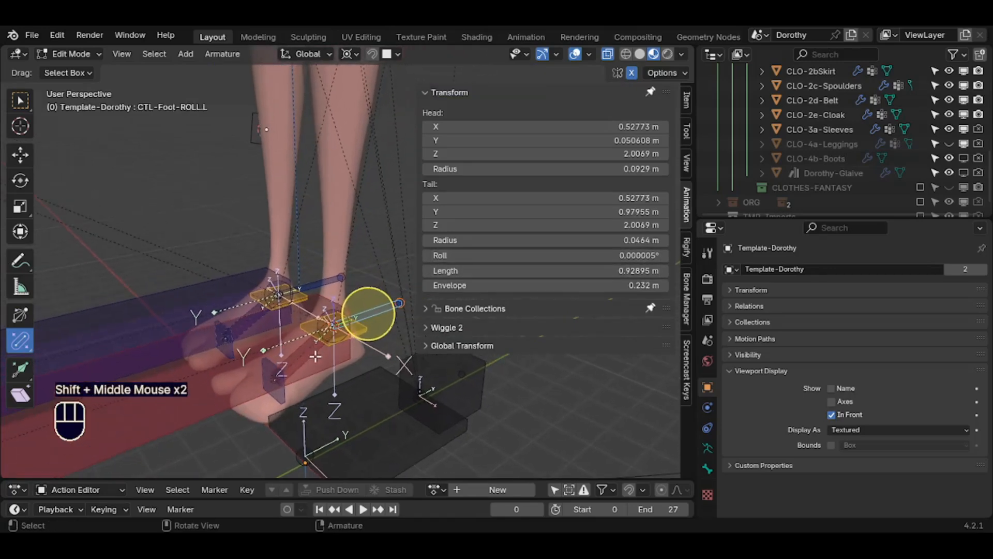
{"action": "left_click", "coordinate": [368, 423]}
{"action": "left_click", "coordinate": [367, 423]}
{"action": "left_click", "coordinate": [281, 396]}
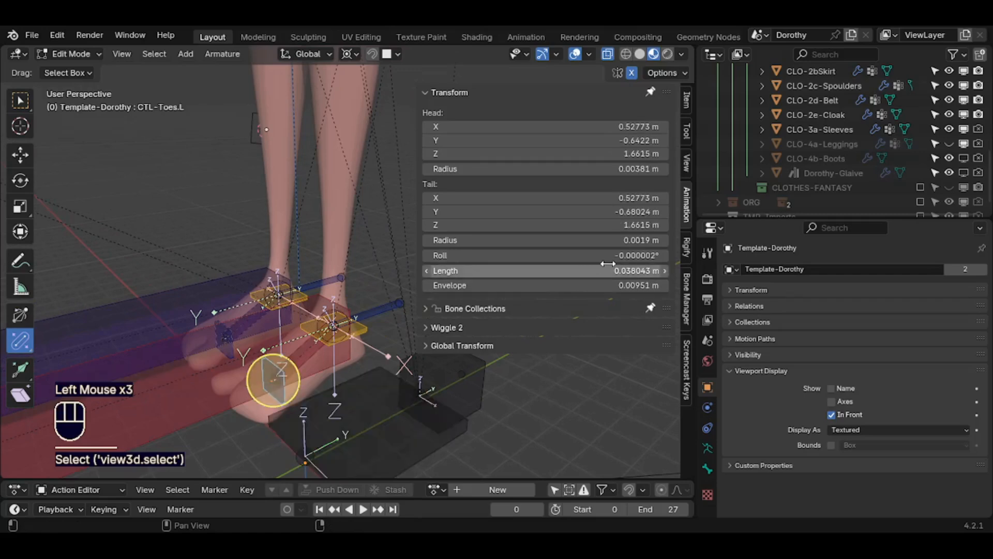
Examine the roll values of the remaining foot bones, including CTL-Ankle.R, MAP-Ankle.L and CTL-Foot-ROLL.R.
{"action": "middle_click_drag", "start_coordinate": [182, 335], "coordinate": [230, 349]}
{"action": "left_click", "coordinate": [259, 327]}
{"action": "middle_click_drag", "start_coordinate": [231, 349], "coordinate": [207, 303], "text": "shift"}
{"action": "left_click", "coordinate": [206, 343]}
{"action": "left_click", "coordinate": [274, 300]}
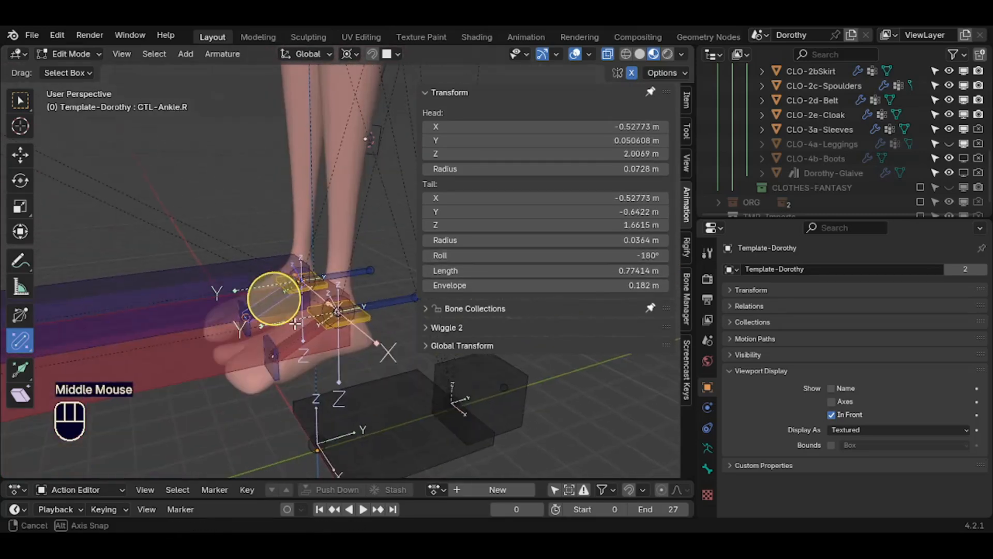
{"action": "left_click", "coordinate": [301, 334]}
{"action": "left_click", "coordinate": [301, 334]}
{"action": "middle_click_drag", "start_coordinate": [260, 330], "coordinate": [357, 313]}
{"action": "left_click", "coordinate": [358, 312]}
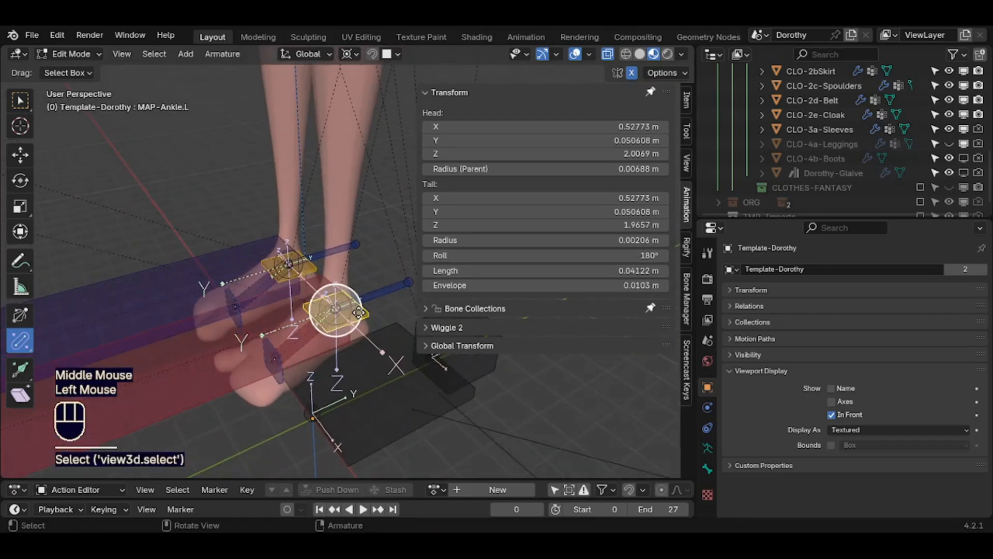
{"action": "left_click", "coordinate": [329, 253]}
{"action": "left_click", "coordinate": [329, 254]}
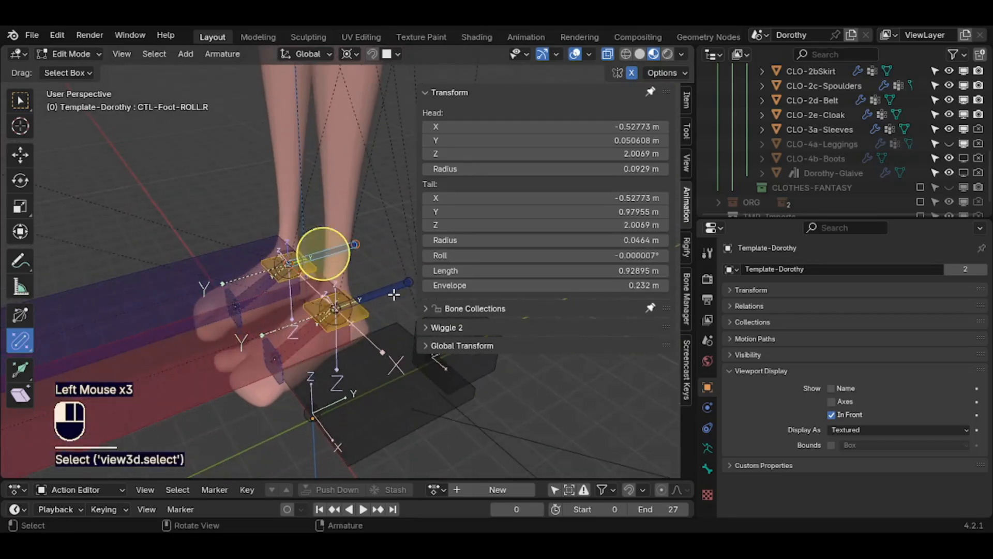
{"action": "scroll", "coordinate": [348, 246], "scroll_direction": "down", "scroll_amount": 2}
{"action": "middle_click_drag", "start_coordinate": [348, 246], "coordinate": [282, 221], "text": "shift"}
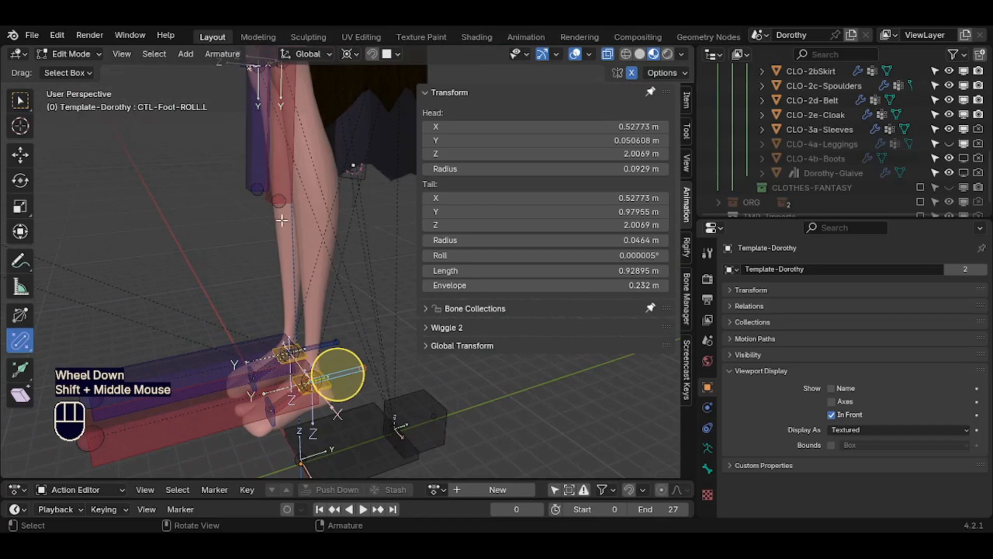